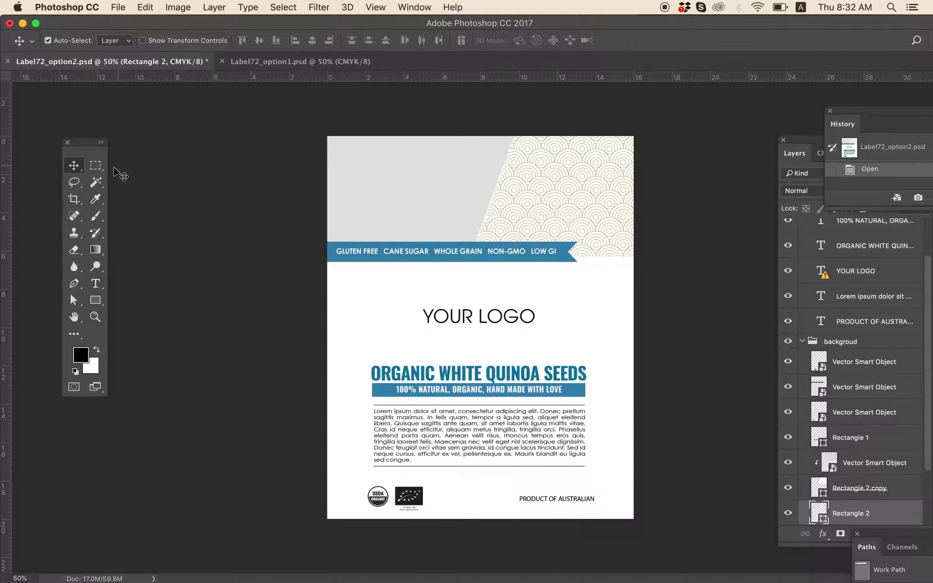
Step: Set canvas clicks to pick individual layers and identify the Rectangle 2 grey panel layer
left_click(128, 40)
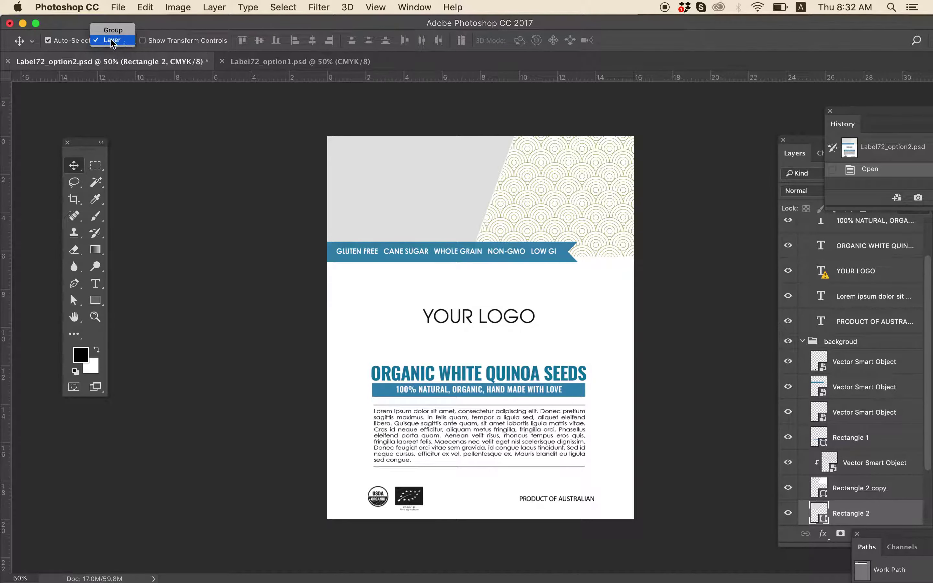
left_click(116, 40)
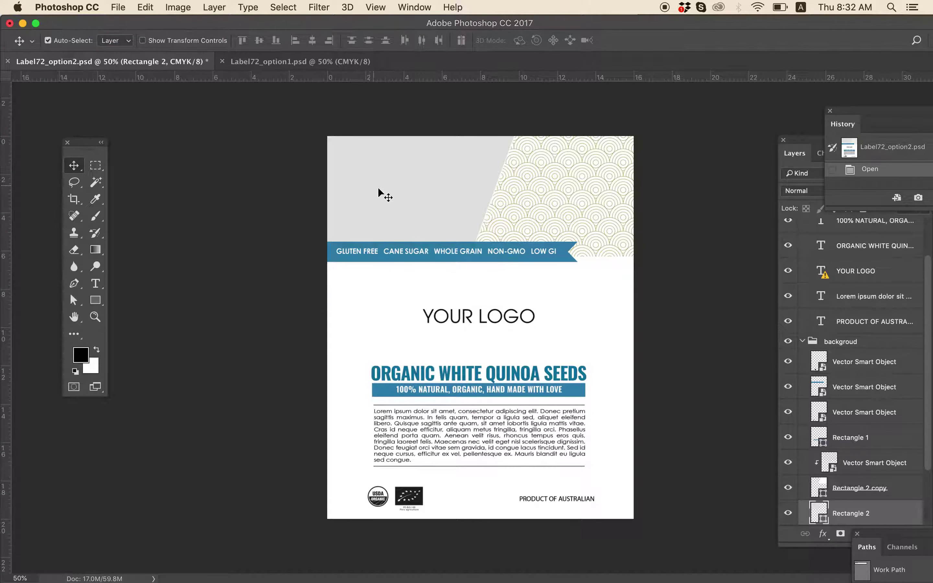
left_click(410, 247)
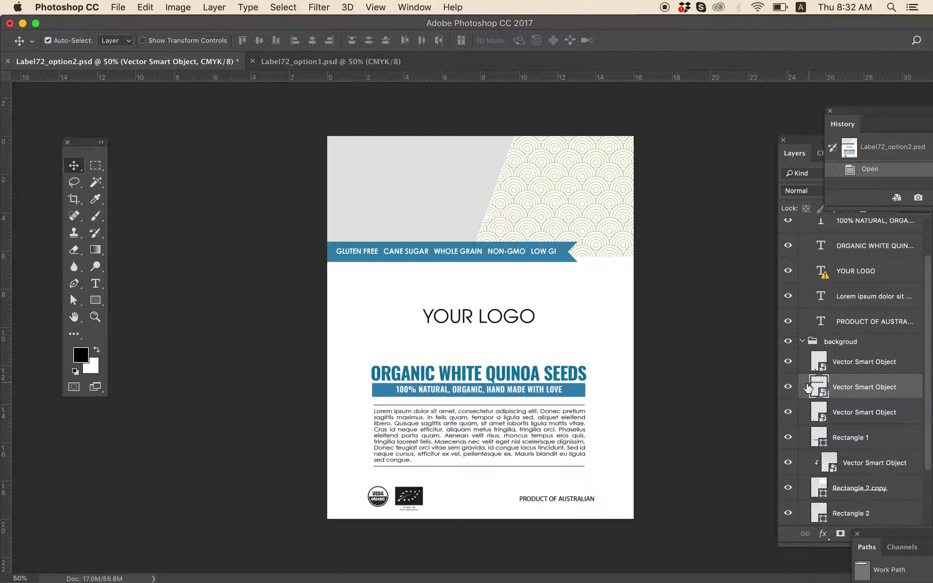
left_click(789, 386)
left_click(789, 387)
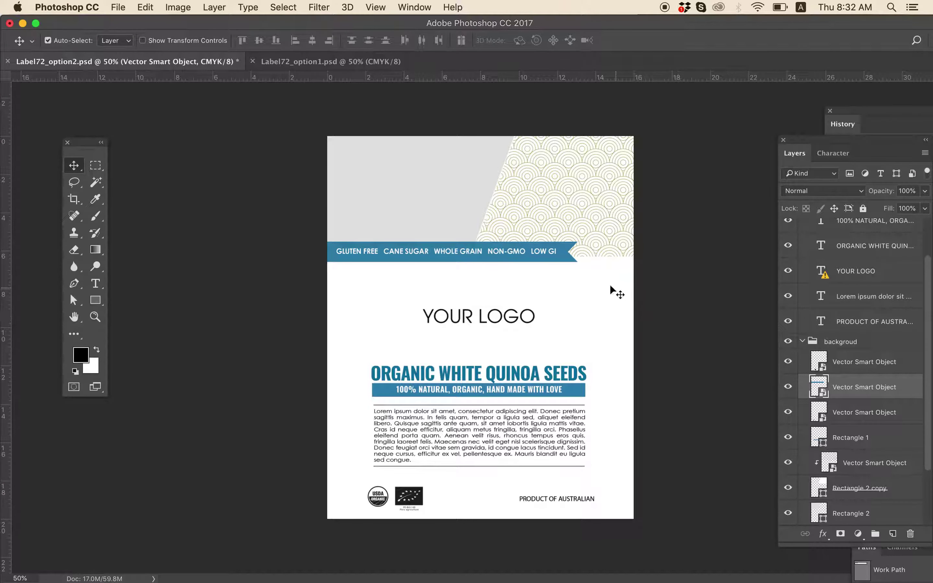
left_click(440, 200)
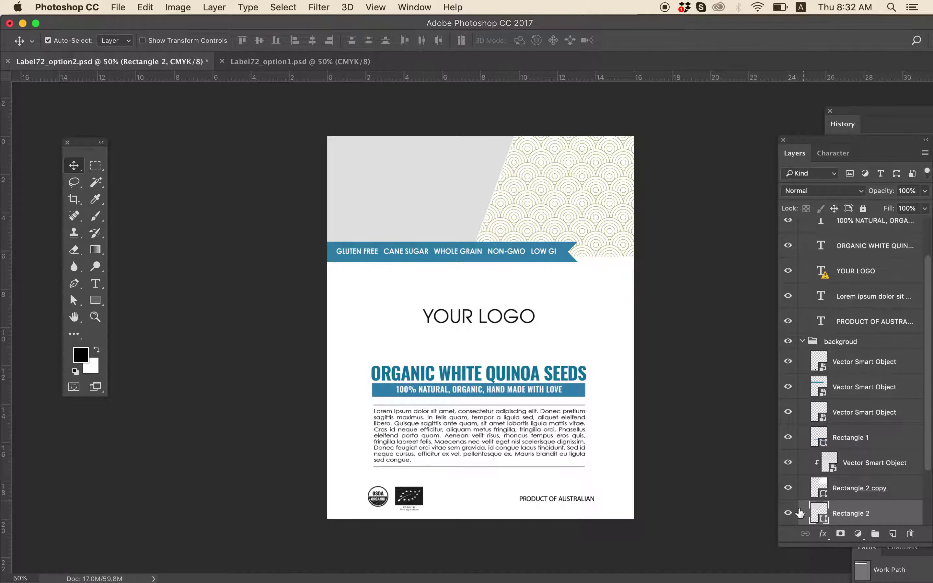
left_click(789, 513)
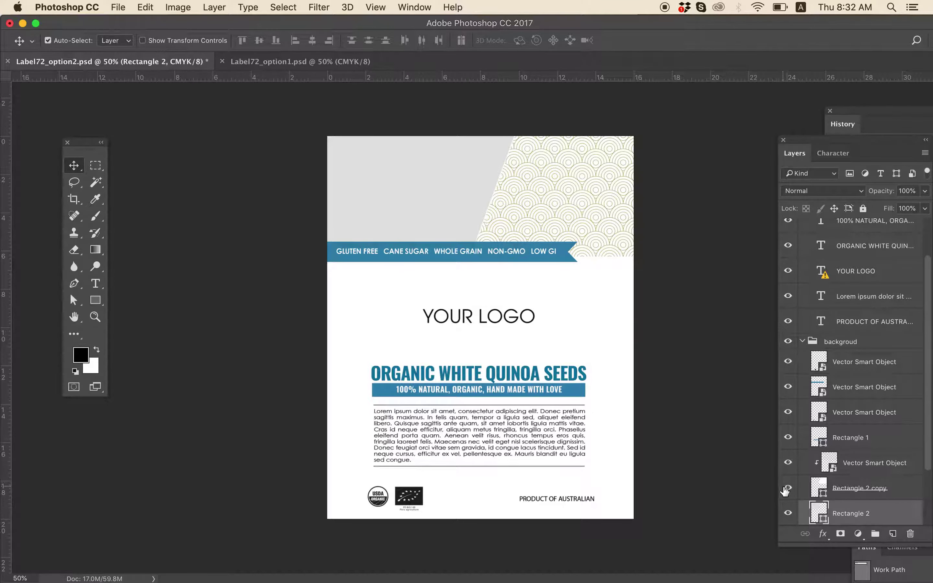
Step: Place chiaseed.jpeg as an embedded image at the label's top
left_click(119, 9)
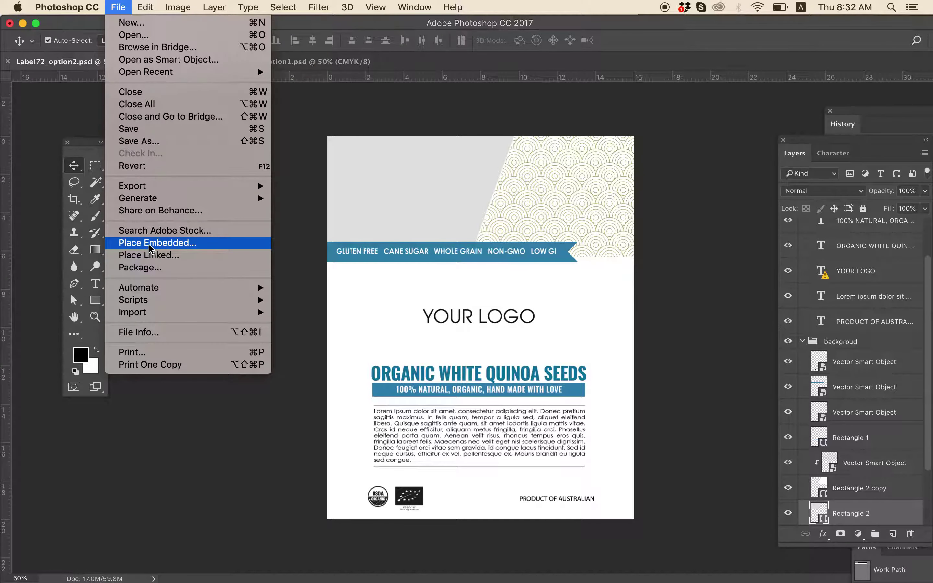
left_click(151, 249)
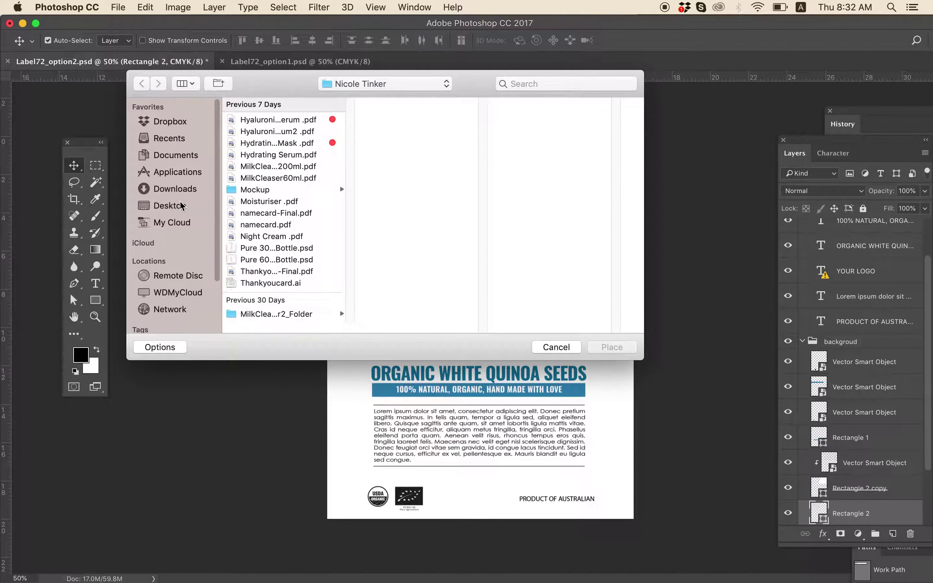
left_click(175, 189)
left_click(266, 120)
left_click(612, 346)
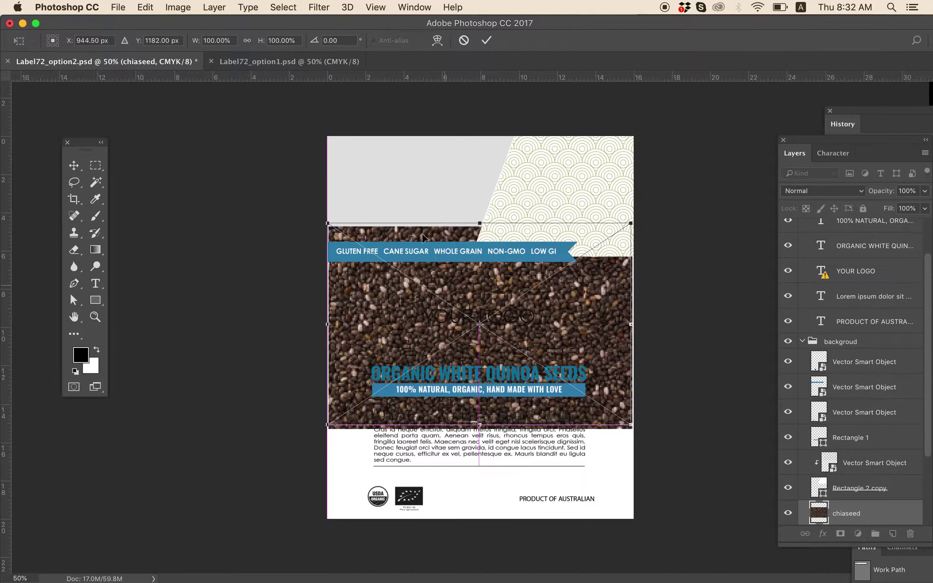
left_click_drag(422, 234, 417, 148)
key("Return")
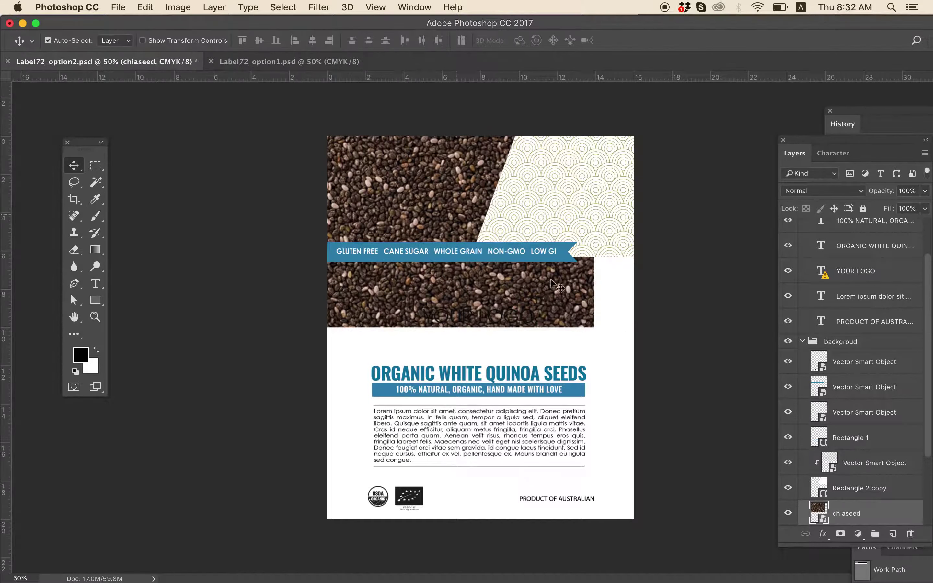
Step: Clip the chia photo to the slanted grey panel and scale it smaller
right_click(857, 516)
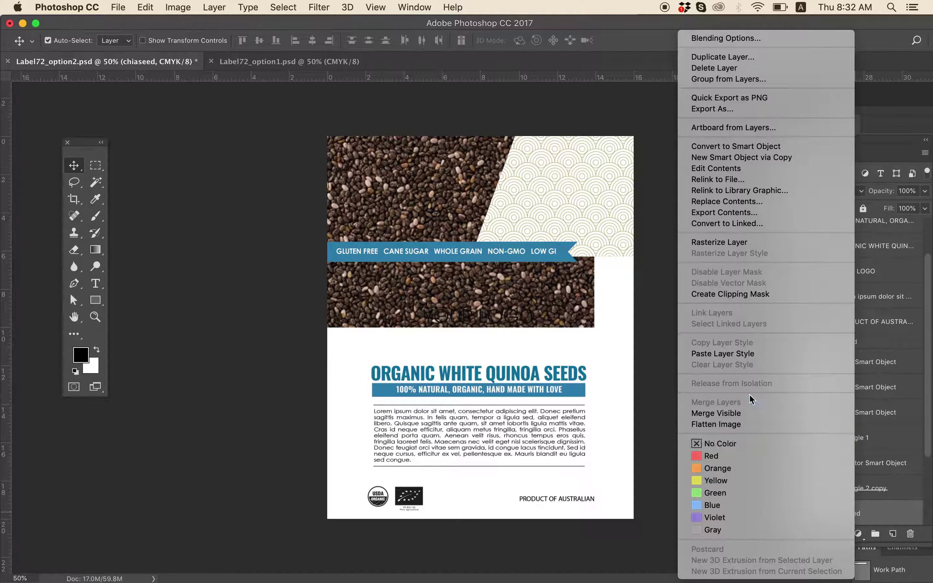
left_click(713, 295)
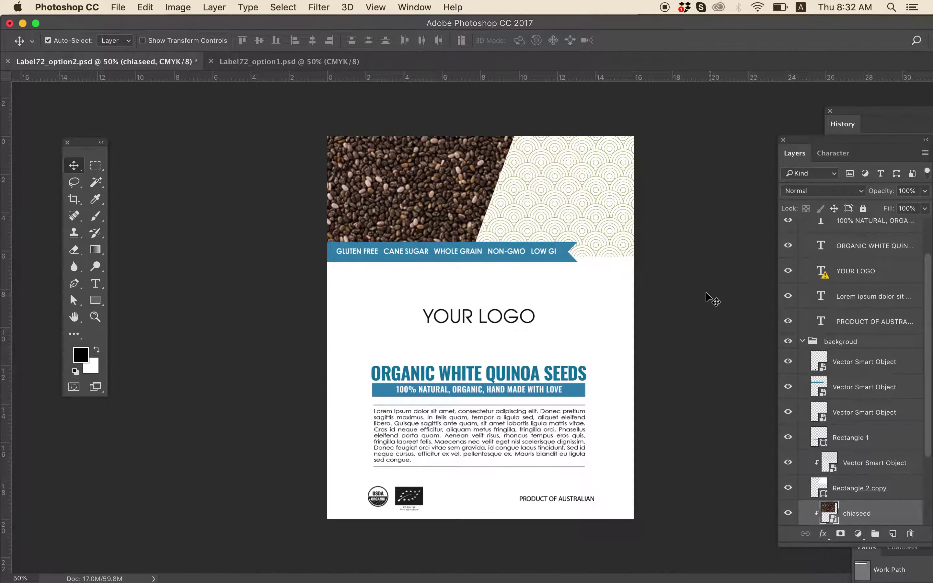
key("ctrl+t")
left_click_drag(576, 265, 531, 255)
Step: Commit the smaller chia photo and locate the circle pattern's layer
key("Return")
left_click(553, 219)
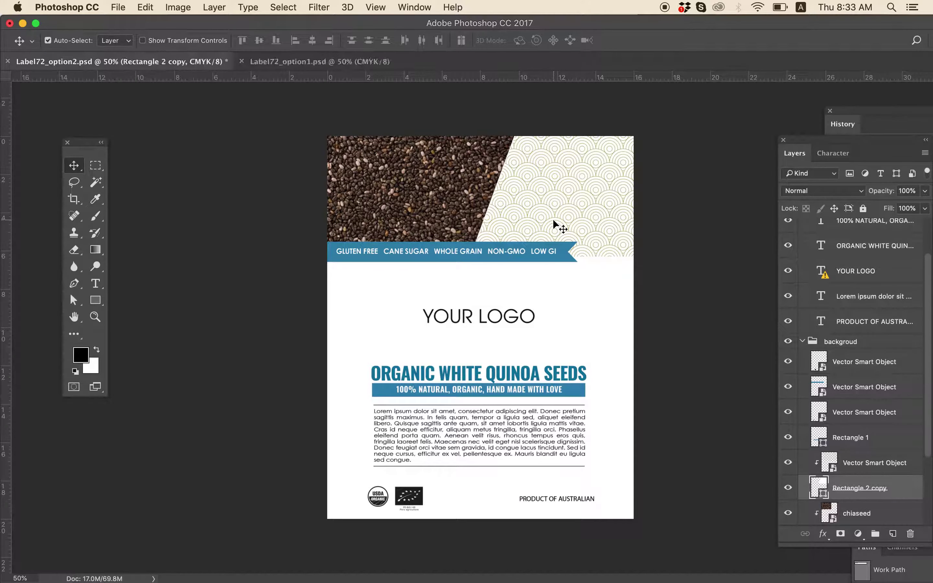
left_click(789, 463)
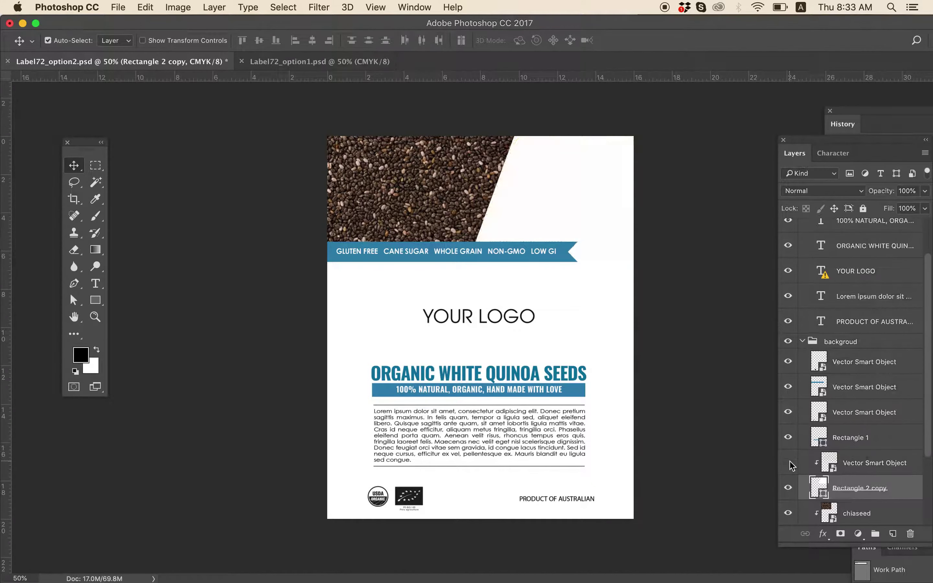
left_click(789, 464)
Step: Give the top-right circle pattern a pink (ff0249) Color Overlay
right_click(854, 464)
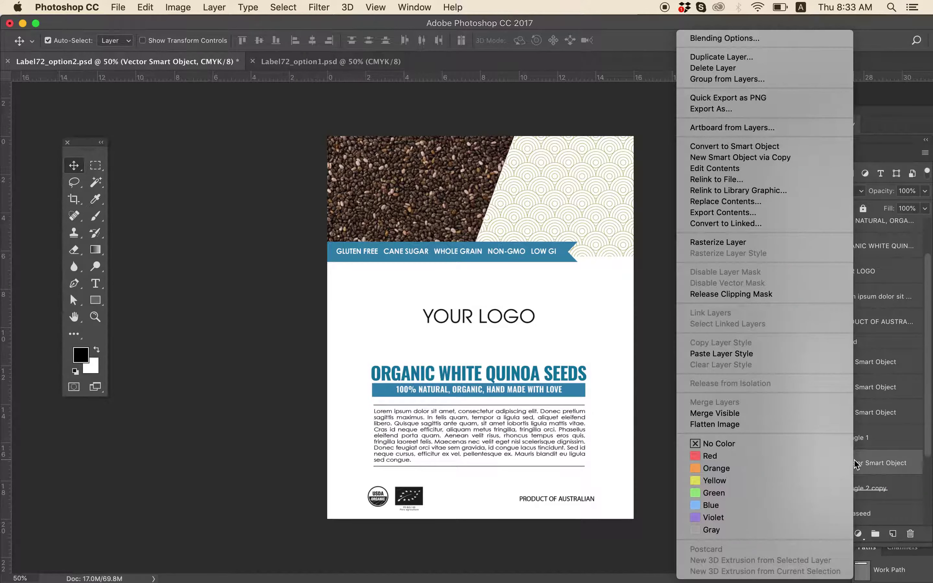
left_click(688, 39)
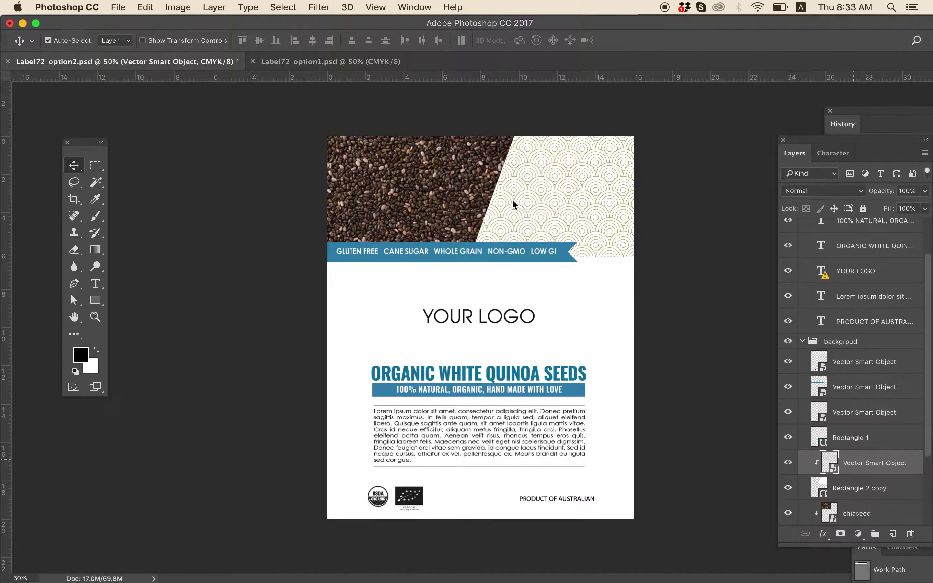
left_click(268, 412)
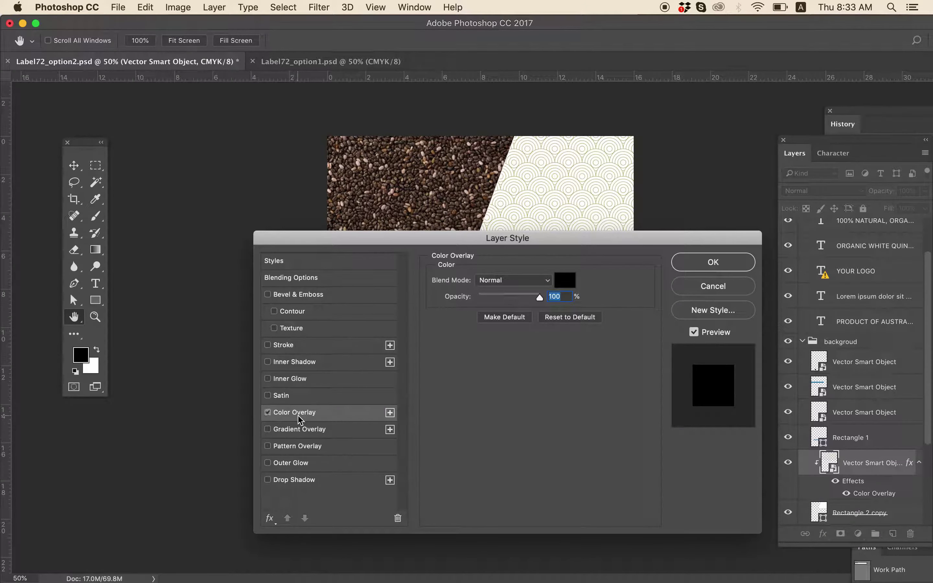
left_click(569, 285)
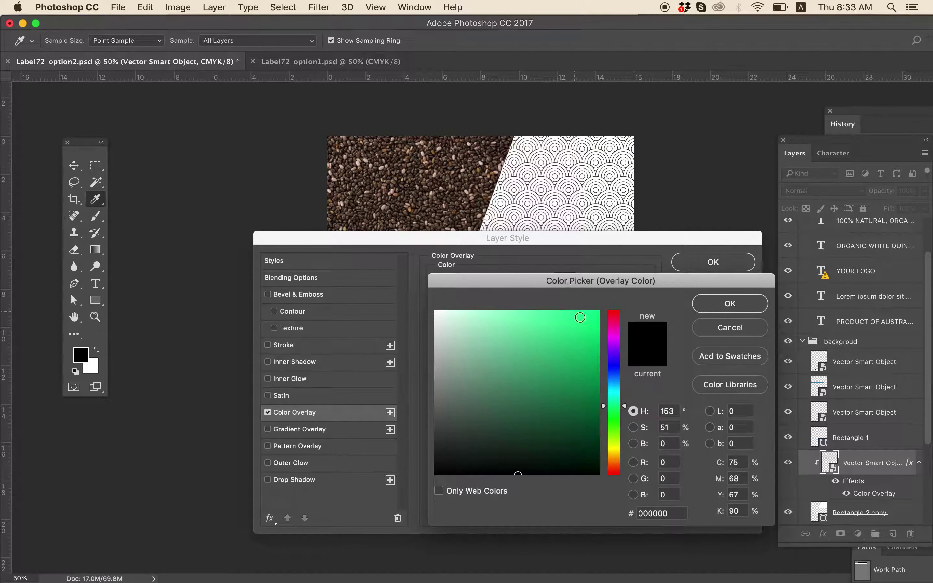
mouse_move(580, 318)
left_mouse_down()
mouse_move(589, 354)
mouse_move(554, 430)
mouse_move(586, 324)
left_mouse_up()
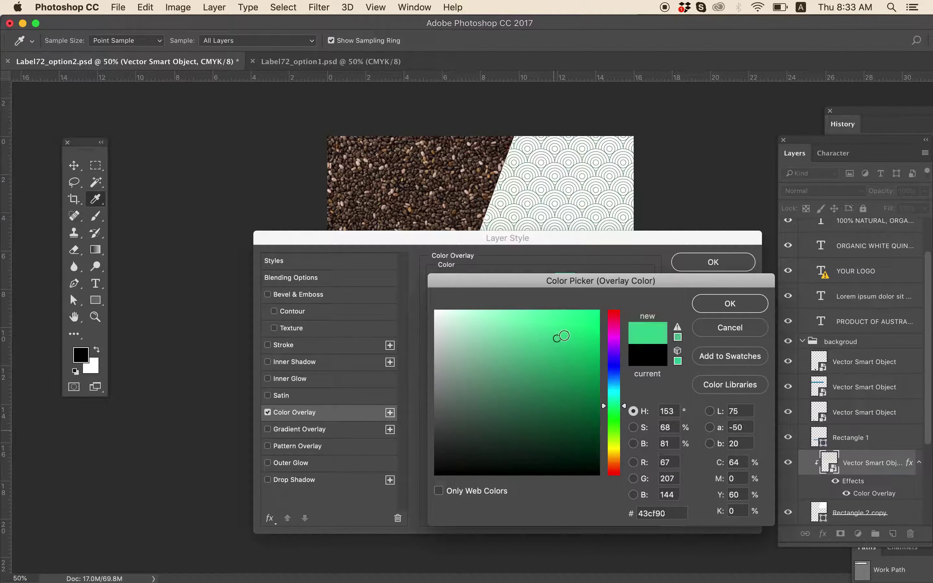
left_click(614, 318)
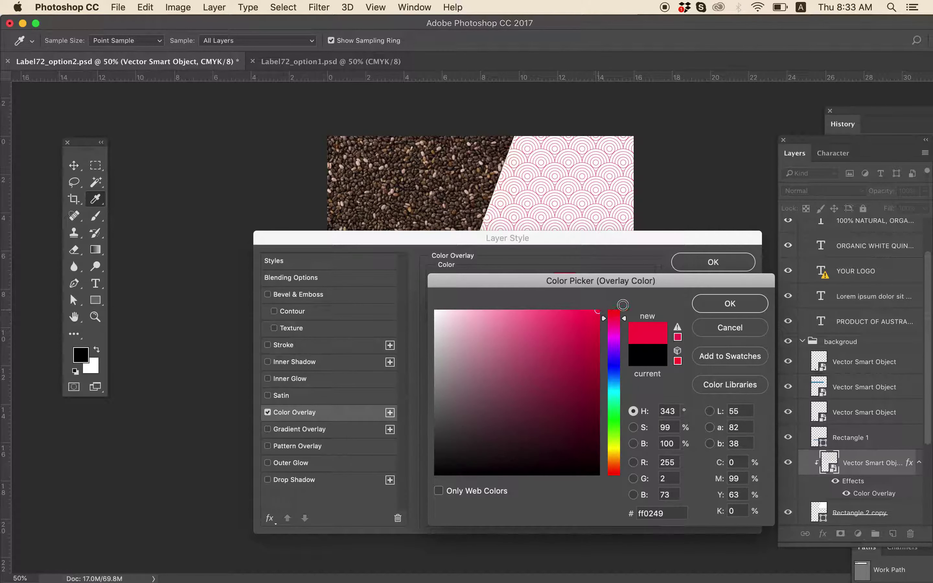
left_click(708, 303)
left_click(713, 264)
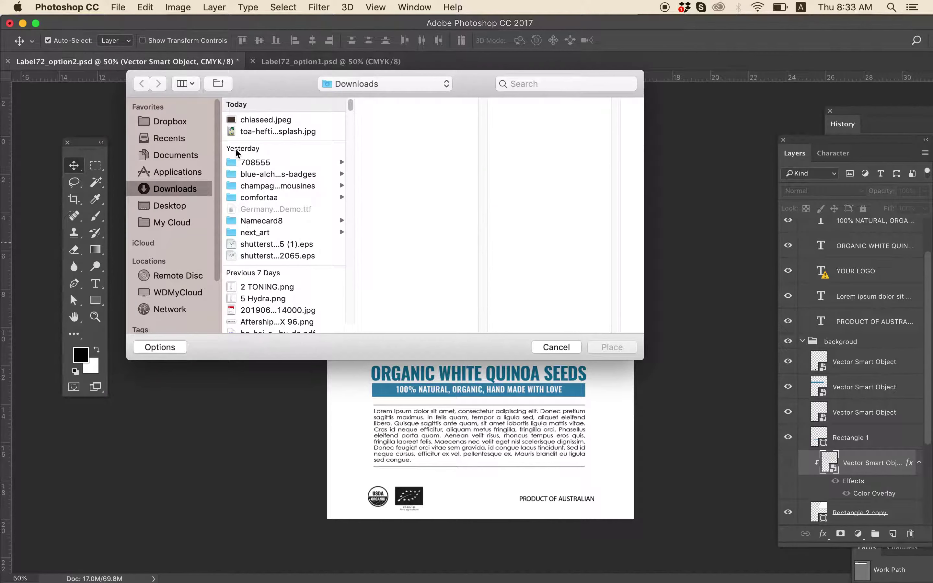
Step: Place the toa-heftiba chia pudding bowls photo and move it up and right
left_click(277, 131)
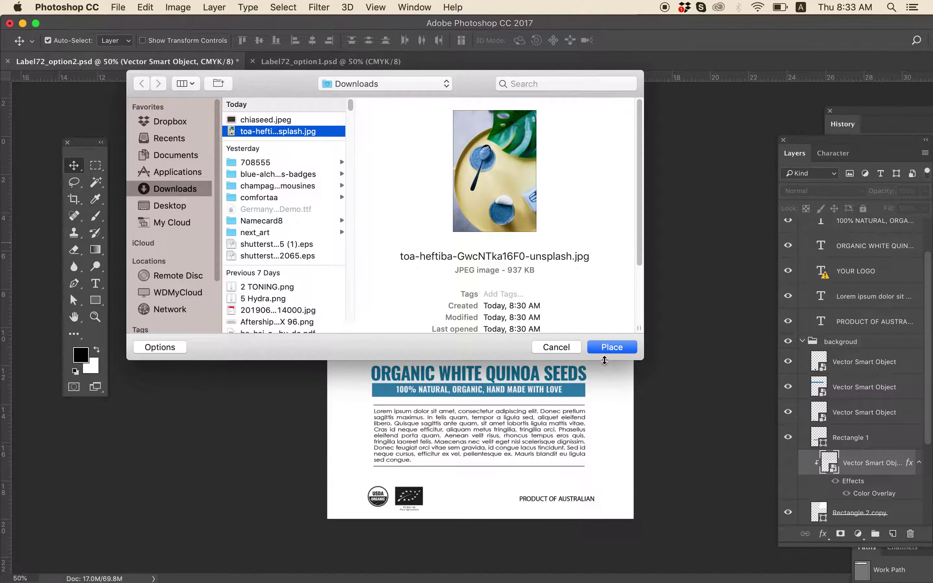
left_click(616, 349)
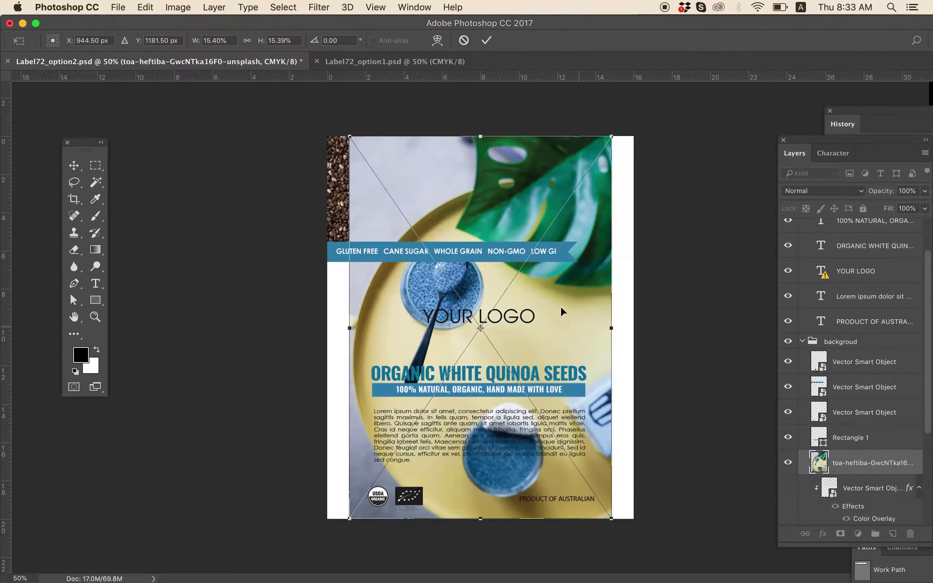
left_click_drag(552, 296, 614, 227)
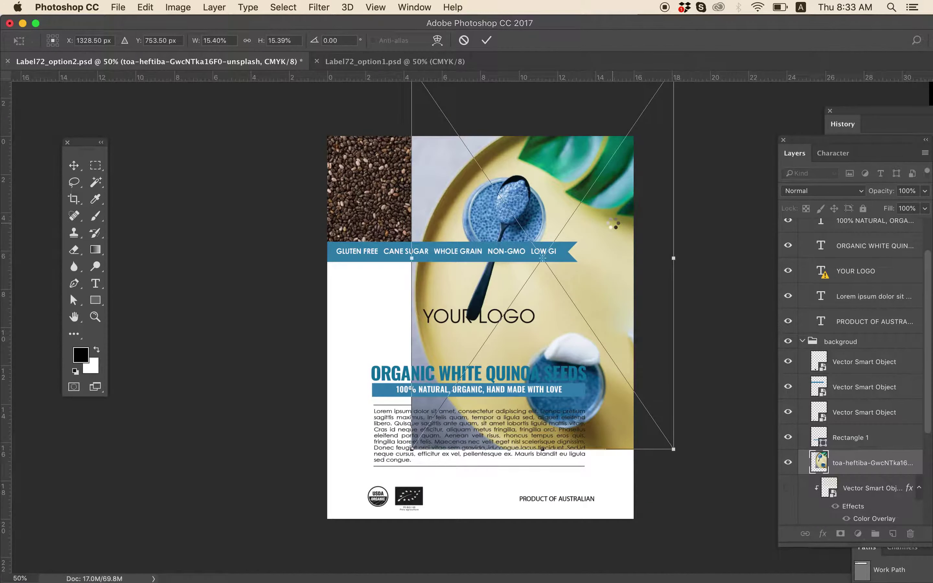
key("Return")
Step: Clip the bowls photo into the top panel, shifted so the blue bowl sits right of the seeds
right_click(843, 465)
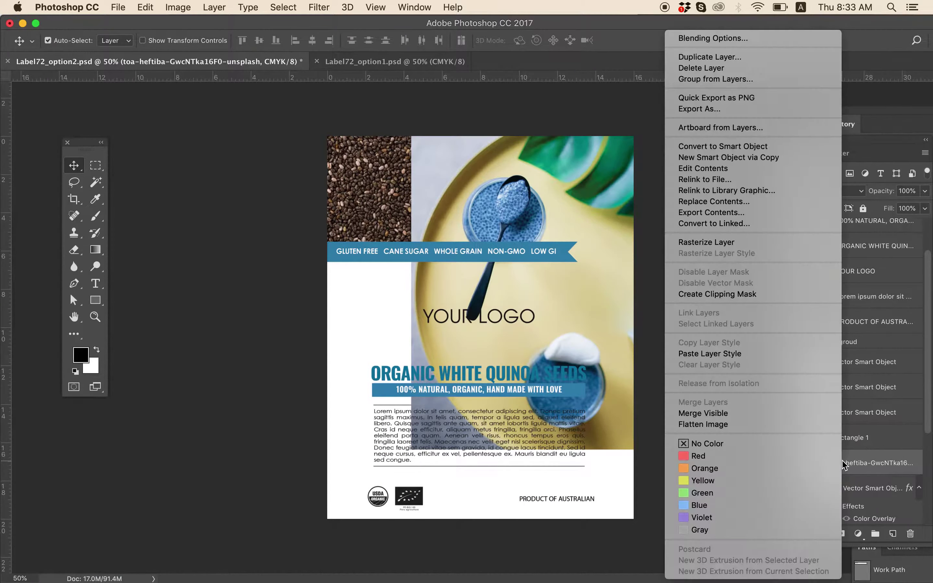
left_click(714, 293)
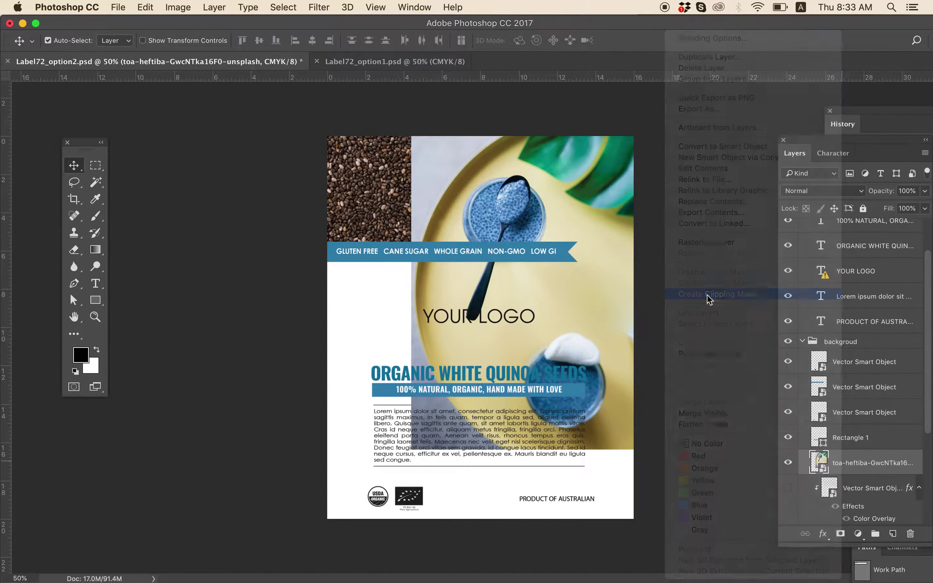
scroll(821, 428, "down", 2)
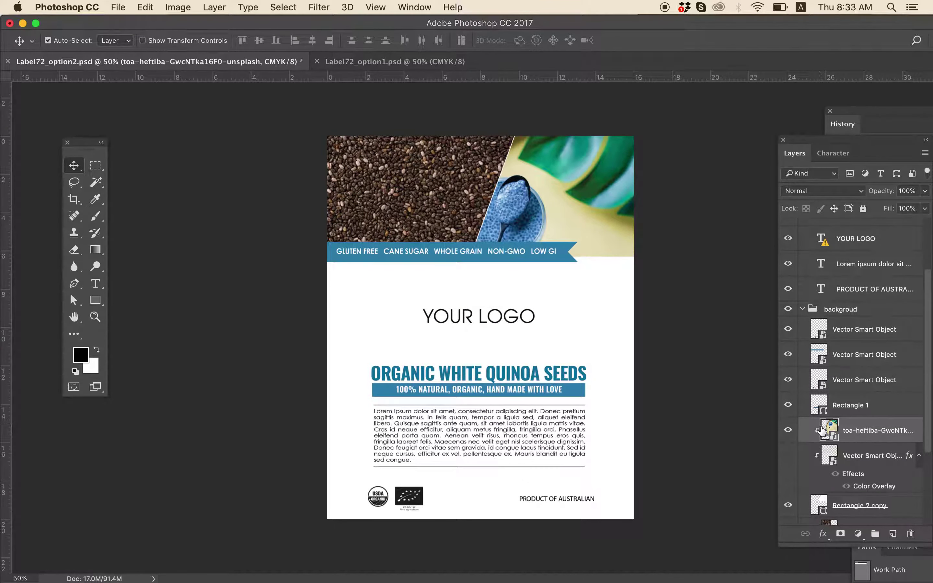
mouse_move(557, 193)
left_mouse_down()
mouse_move(582, 180)
mouse_move(594, 188)
left_mouse_up()
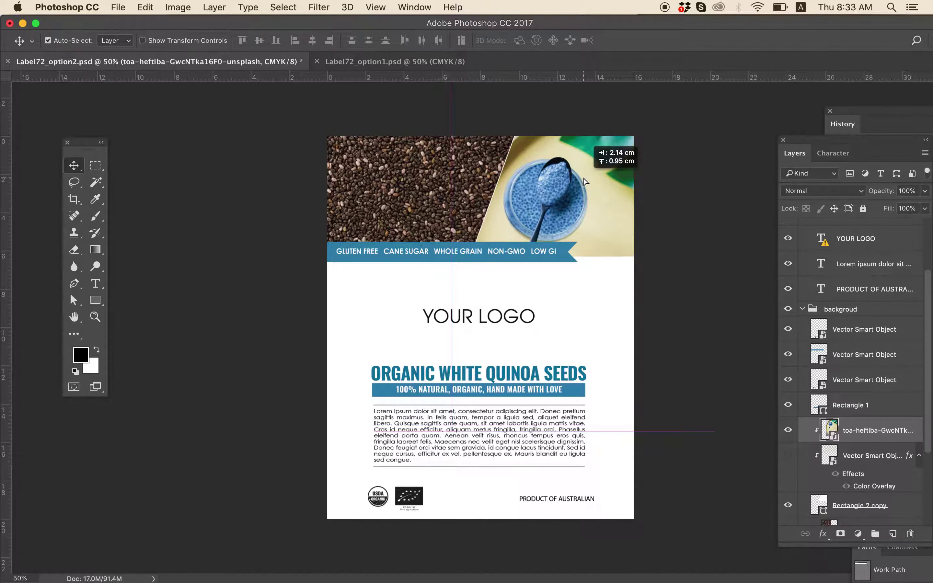
left_click(572, 264)
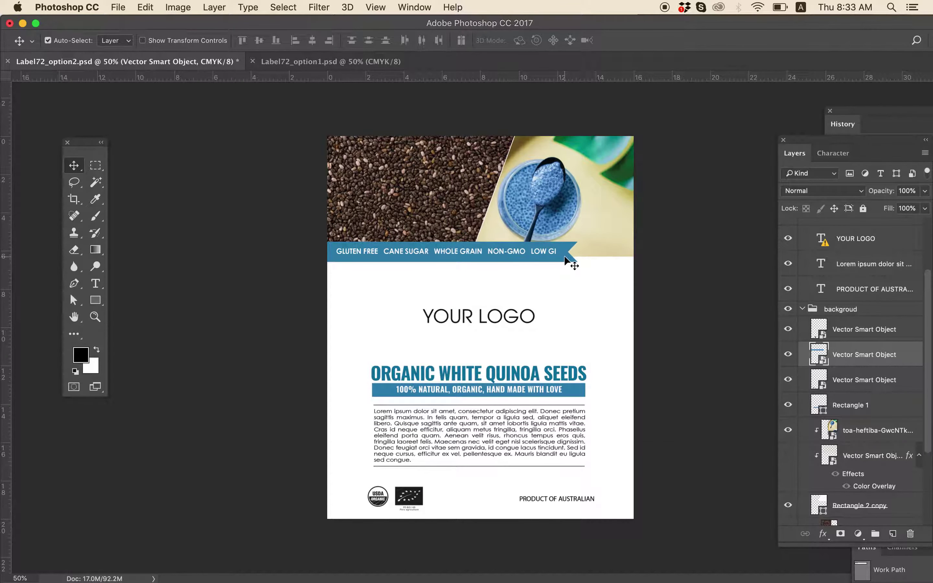
right_click(859, 357)
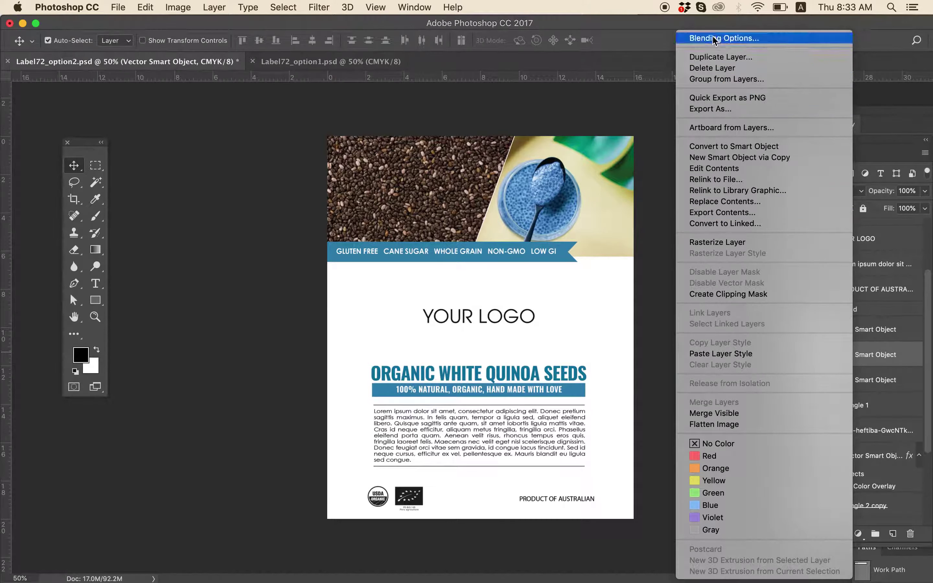
Step: Replace the GLUTEN FREE … LOW GI ribbon's blue with a bright green Color Overlay
left_click(725, 38)
left_click_drag(385, 231, 655, 237)
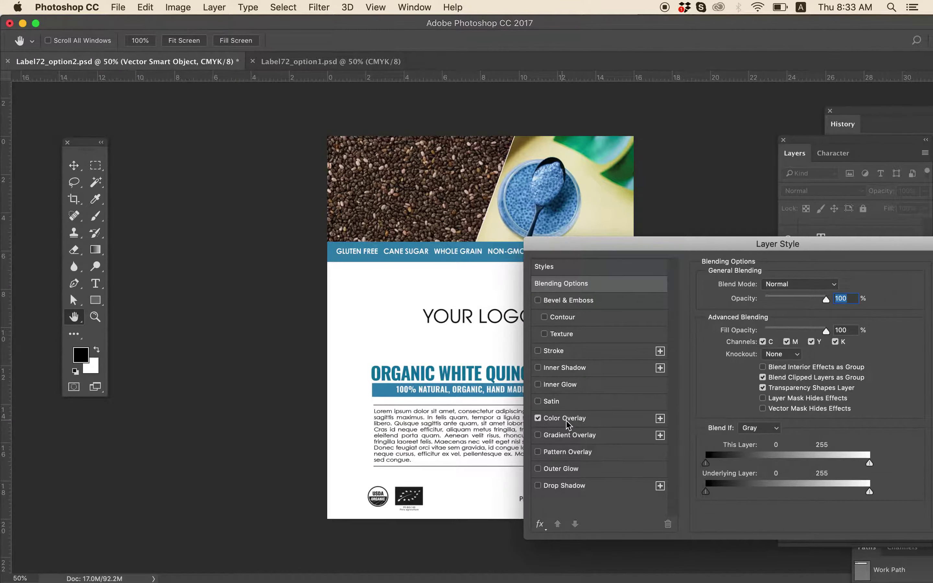
left_click(566, 419)
left_click(833, 290)
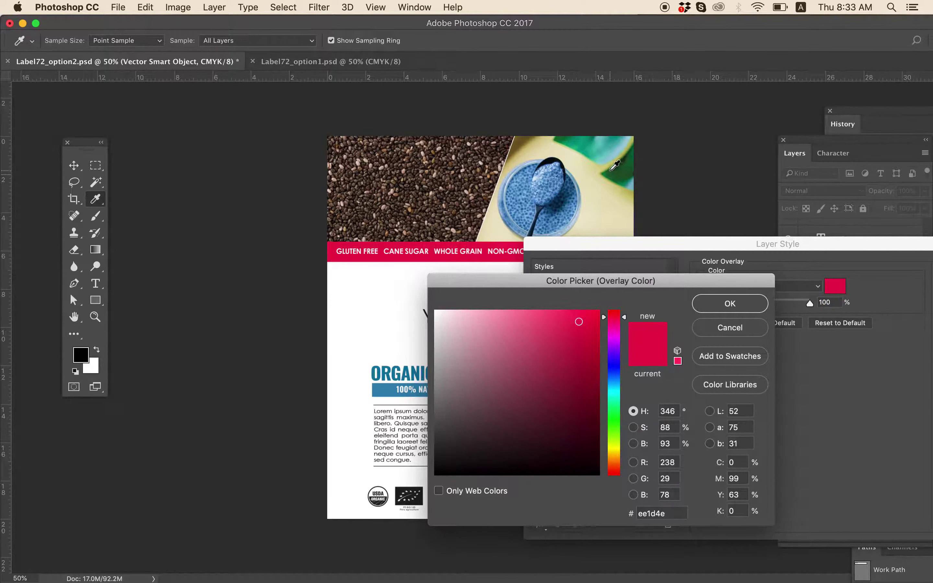
left_click(616, 173)
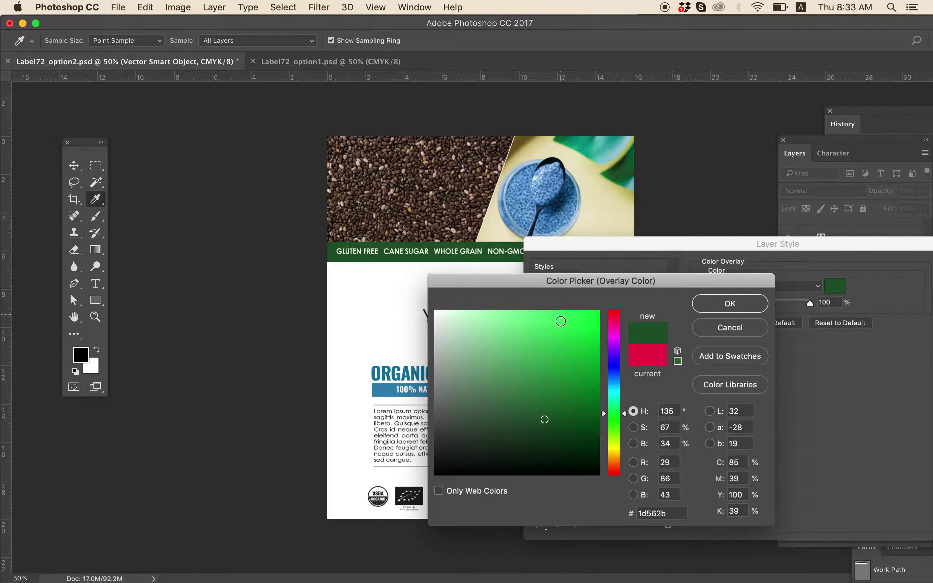
left_click(561, 321)
left_click(730, 304)
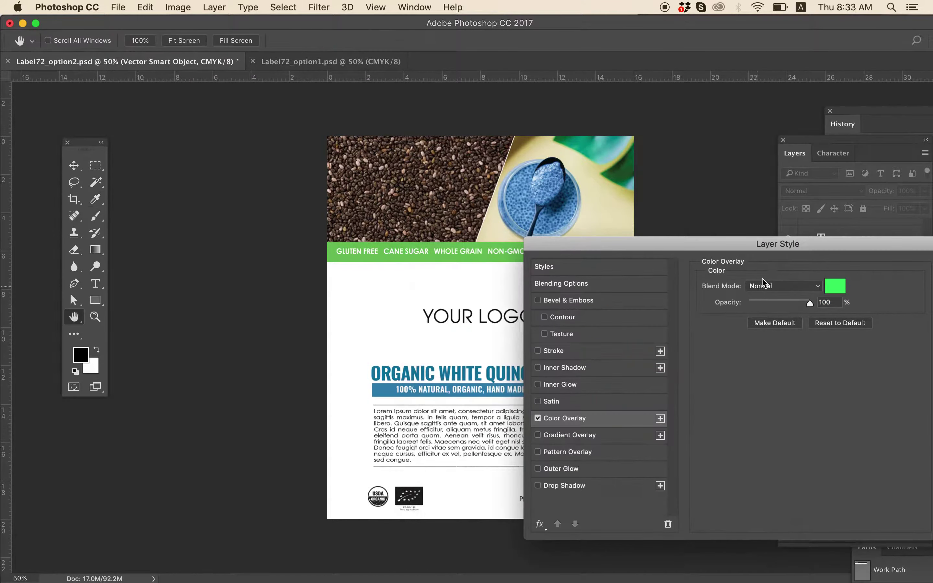
left_click_drag(706, 243, 394, 366)
left_click(672, 391)
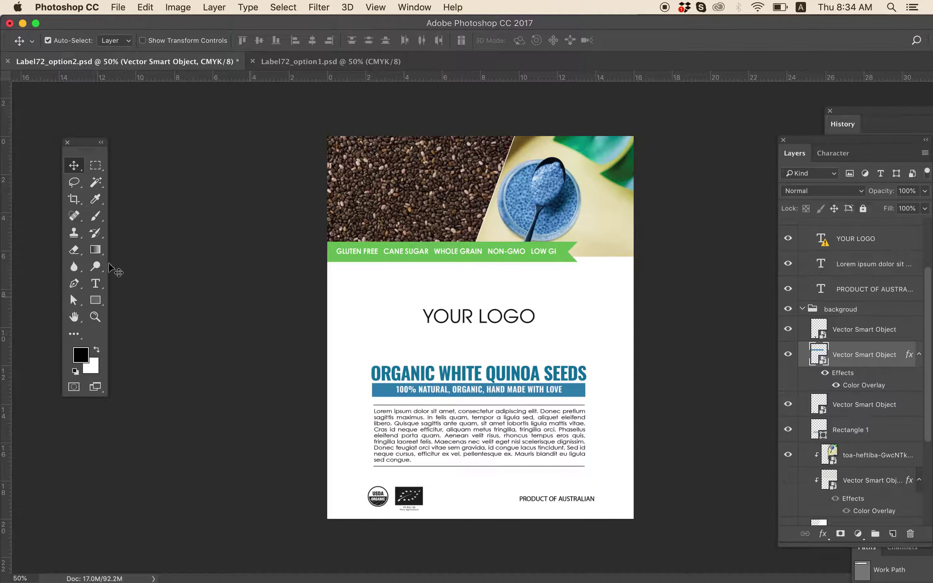
left_click(95, 284)
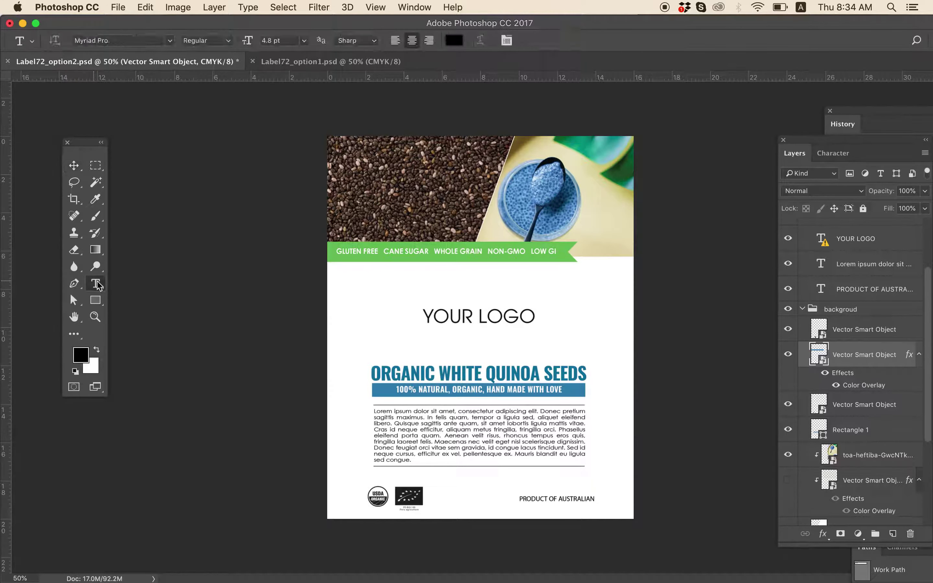
Step: Change the ORGANIC WHITE QUINOA SEEDS headline to 'YOUR TEXT HERE......'
left_click(428, 374)
left_click_drag(371, 374, 604, 376)
type("you")
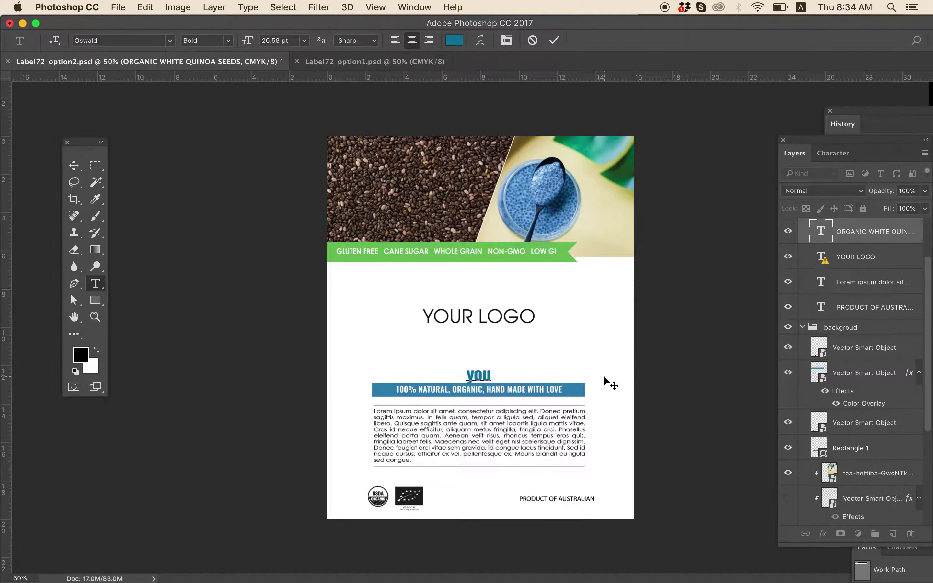
type("r text")
key("BackSpace")
key("BackSpace")
key("BackSpace")
key("BackSpace")
key("BackSpace")
key("BackSpace")
key("BackSpace")
key("BackSpace")
key("BackSpace")
type("YO")
type("UR TEXT HERE......")
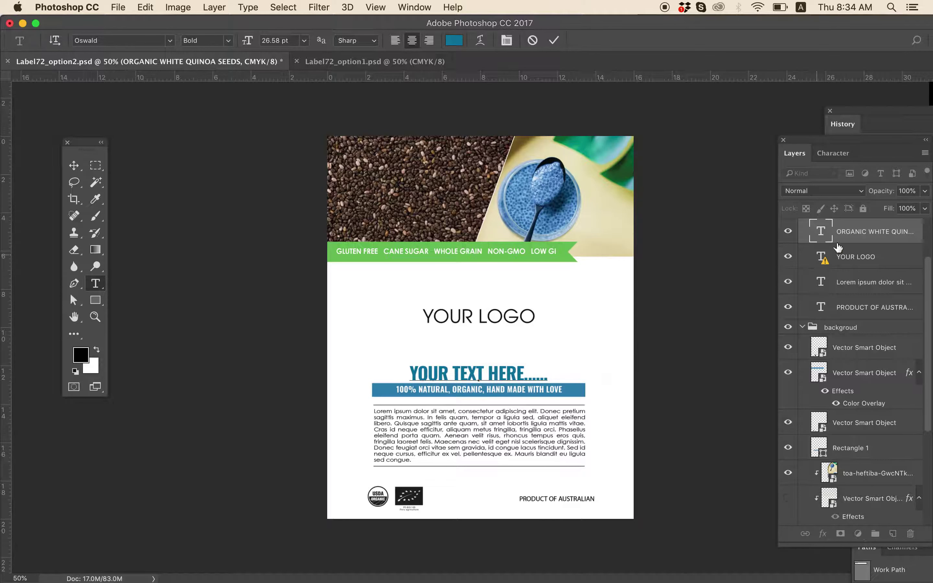
left_click(855, 231)
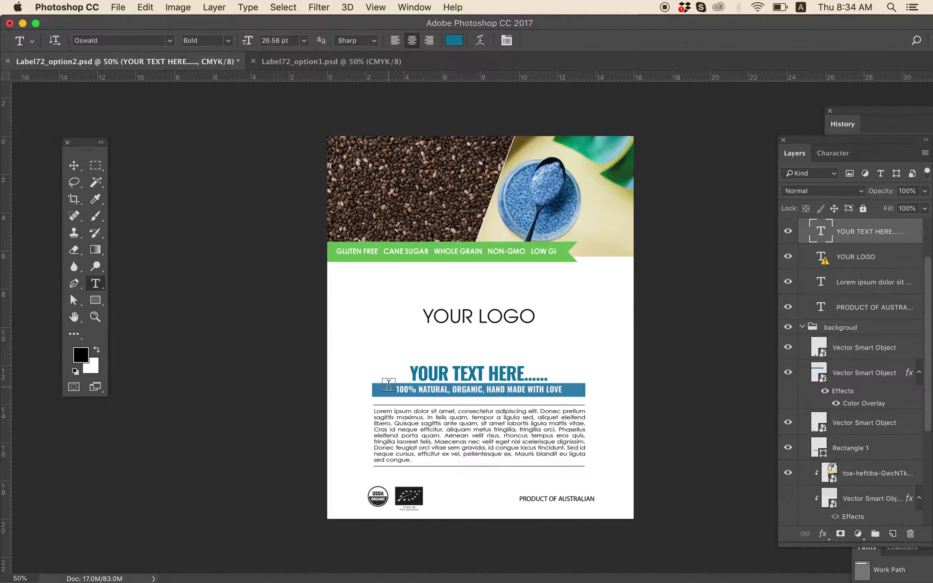
Step: Select the blue bar layer beneath the heading with the Move tool
key("v")
left_click(389, 395)
right_click(832, 448)
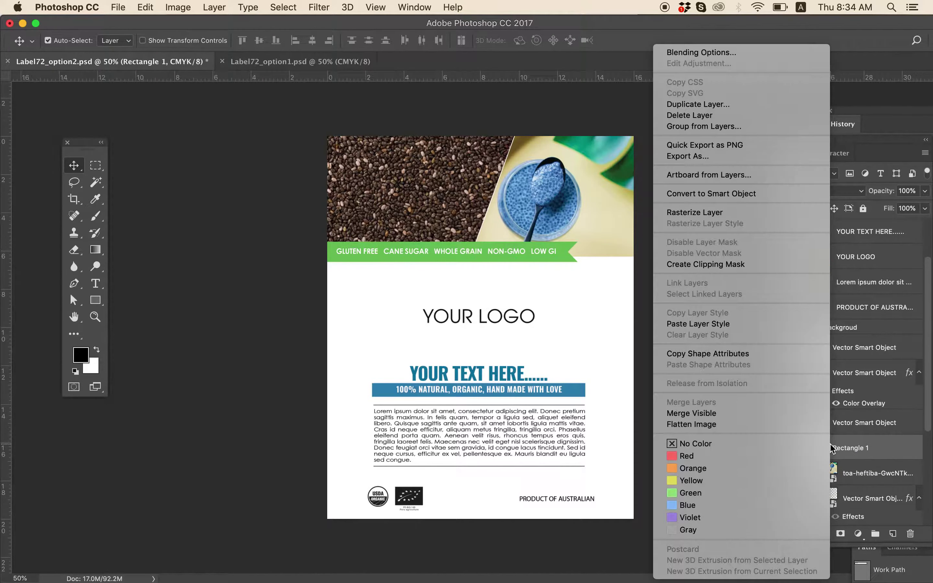
Step: Enable a green Color Overlay in the Rectangle 1 bar's layer style
left_click(701, 52)
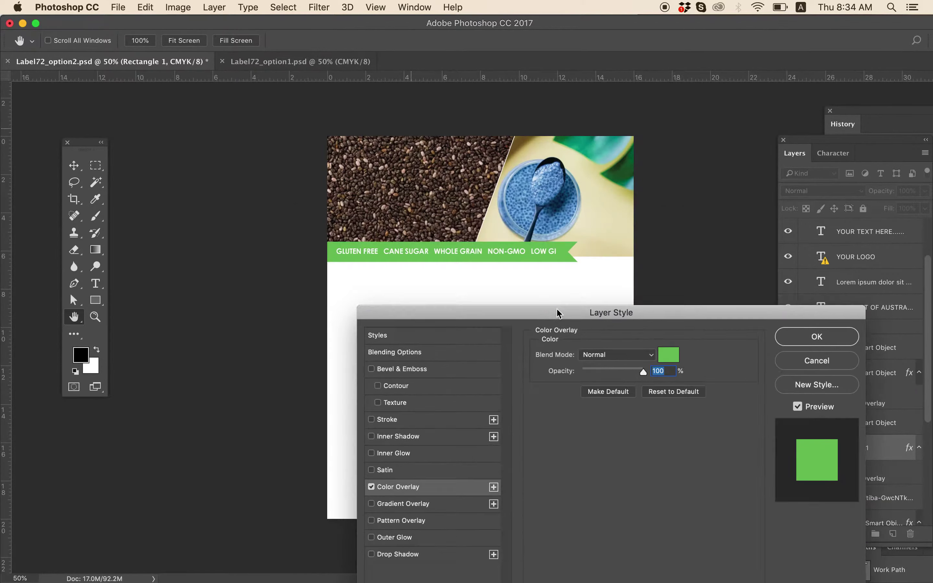
left_click_drag(558, 314, 604, 485)
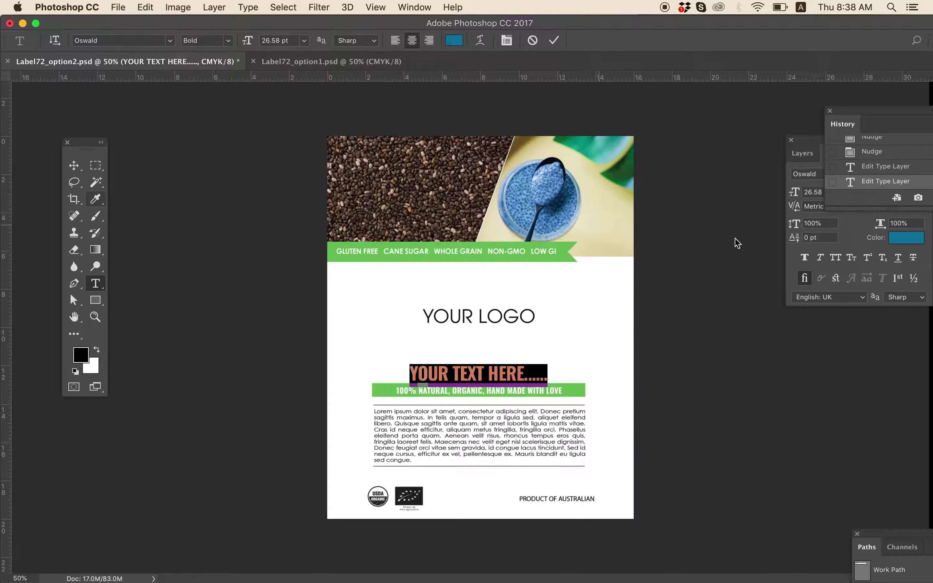
Step: Set the heading text colour to the ribbon's green (6dbf5a)
left_click(901, 240)
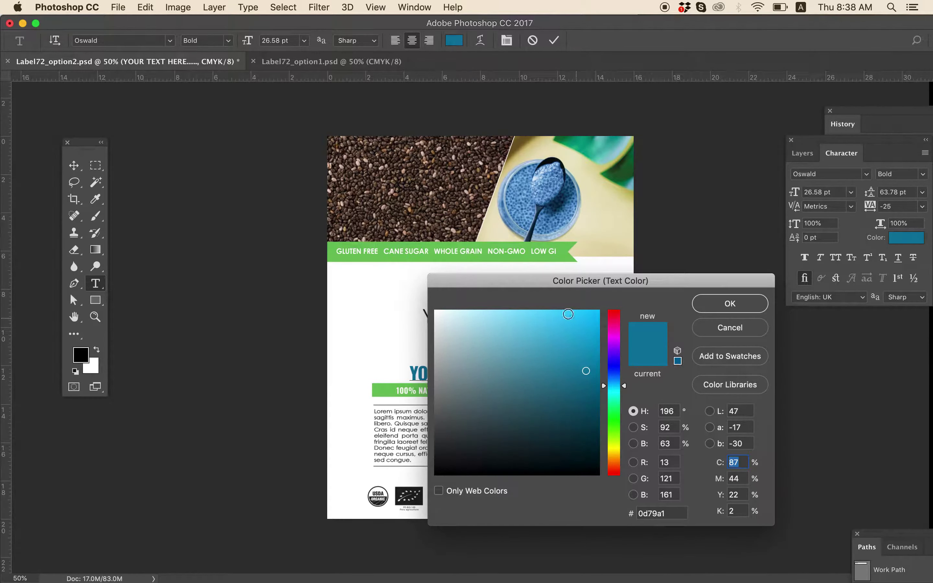
left_click(564, 255)
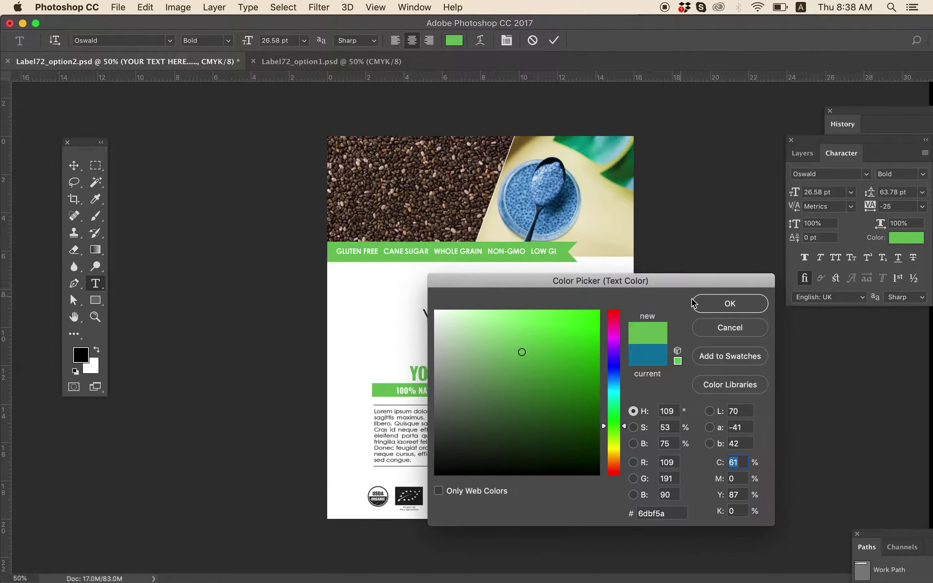
left_click(730, 304)
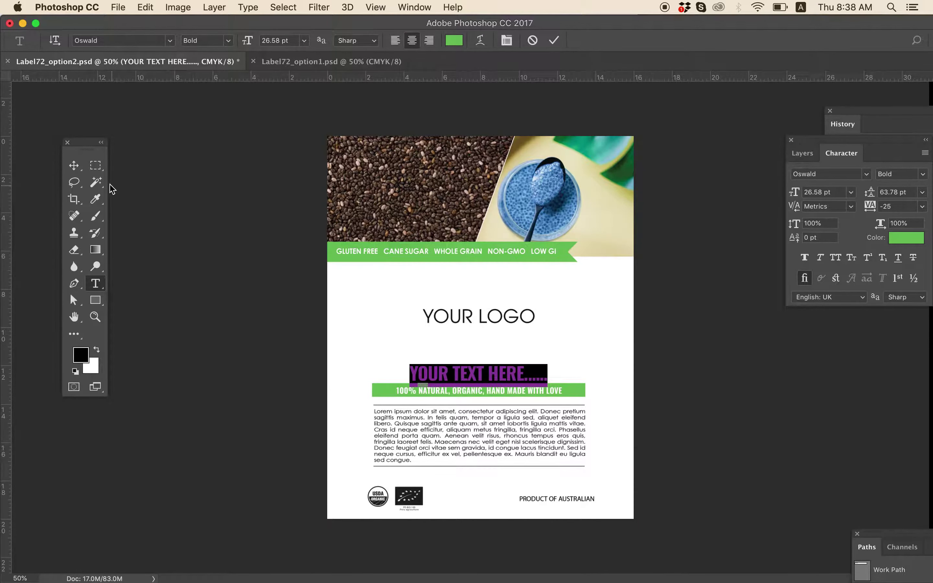
left_click(75, 168)
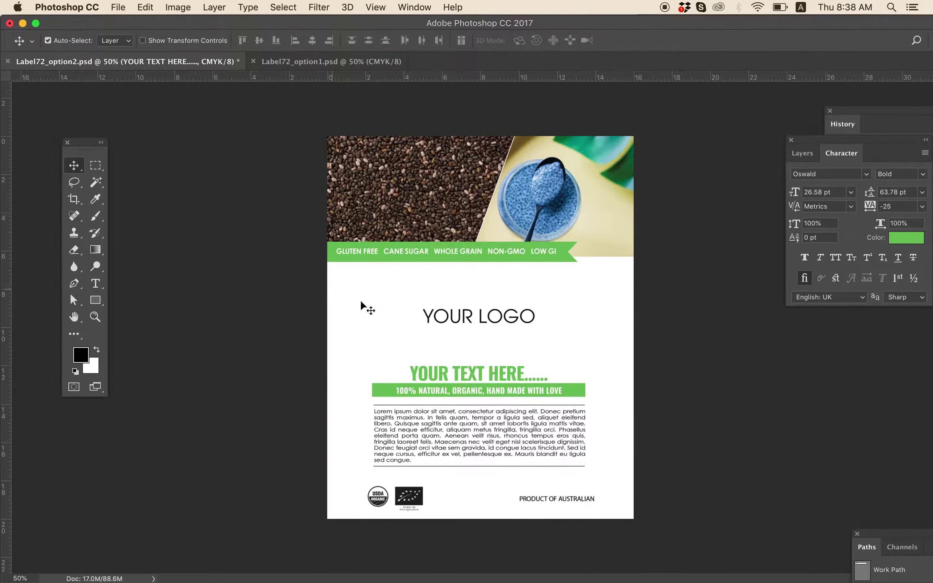
key("t")
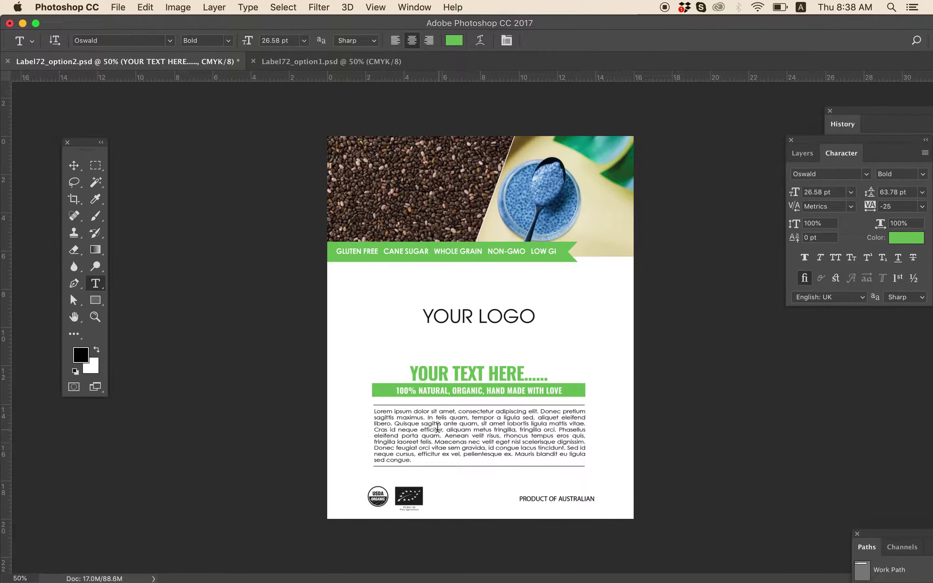
left_click(438, 428)
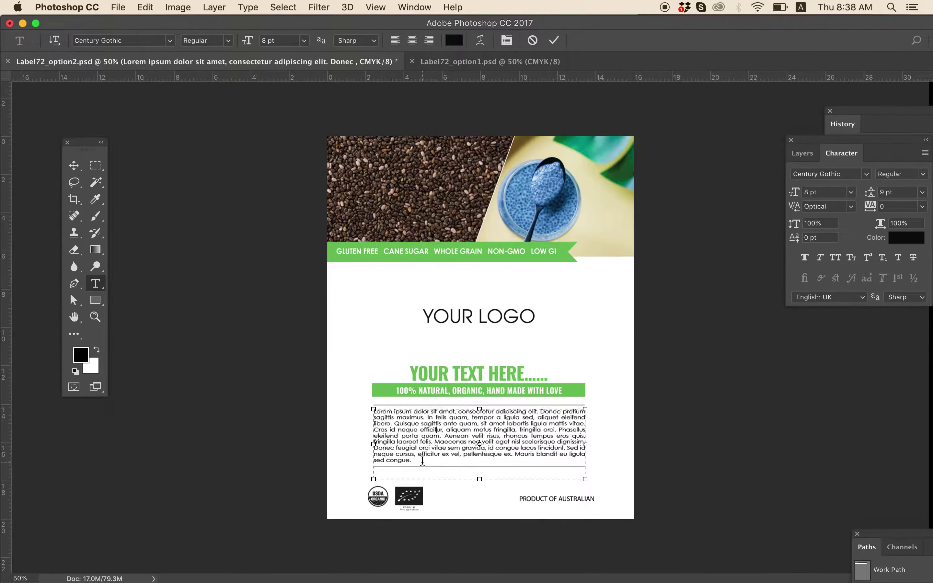
left_click_drag(423, 461, 363, 399)
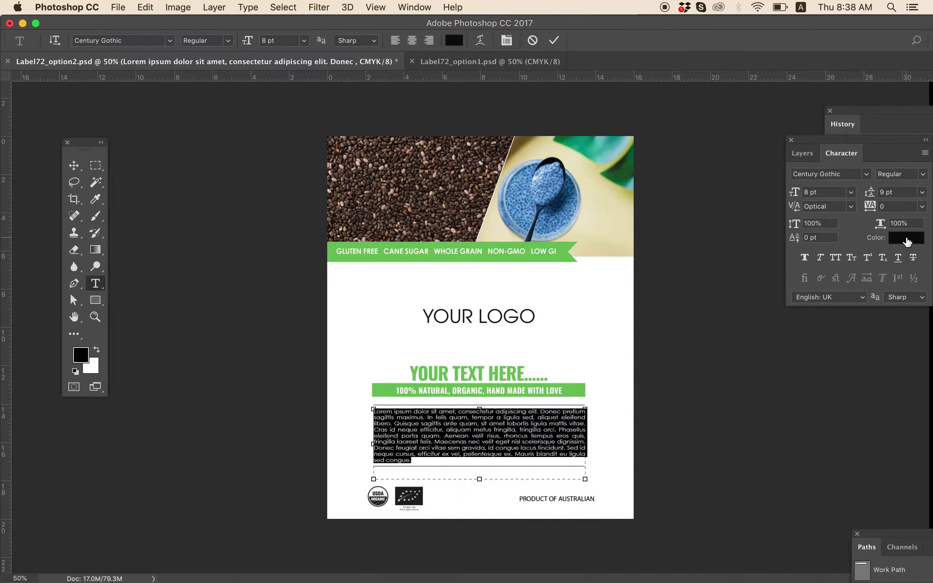
left_click(907, 242)
left_click(519, 249)
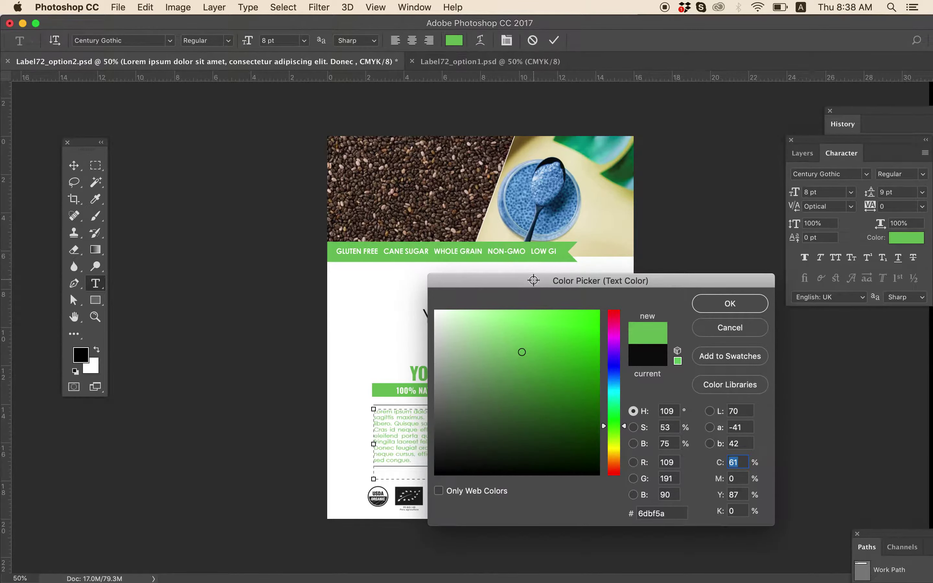
left_click(725, 305)
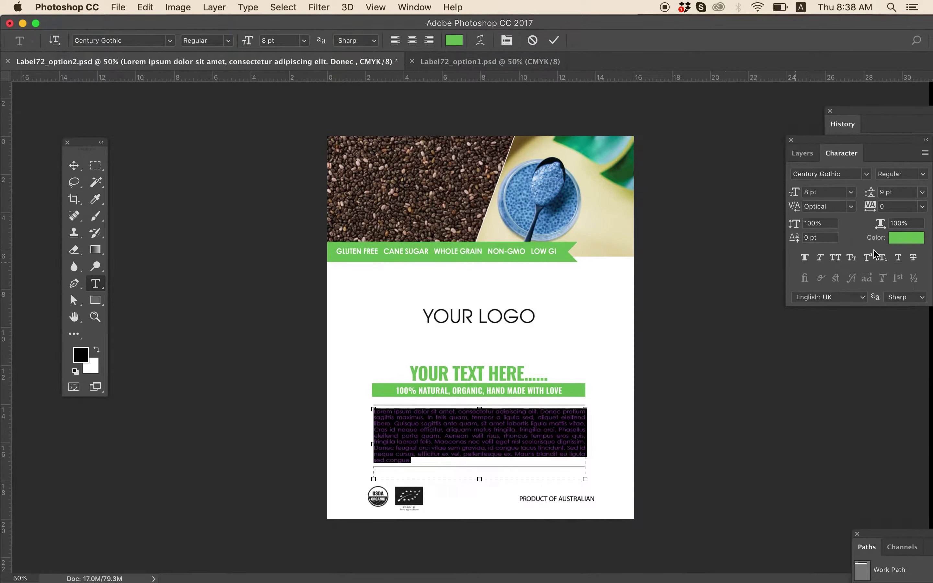
left_click(903, 241)
left_click_drag(648, 281, 894, 281)
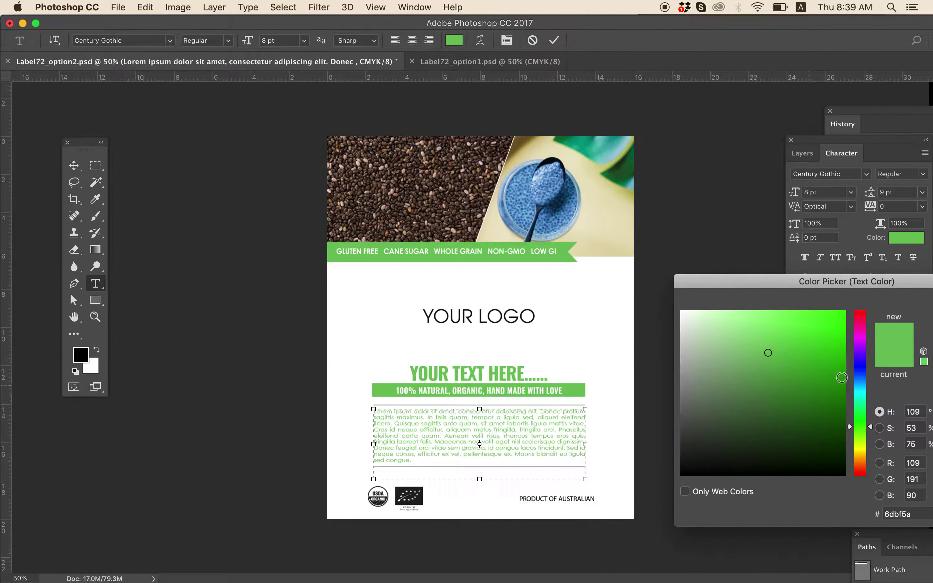
left_click(762, 436)
left_click(704, 452)
left_click(682, 467)
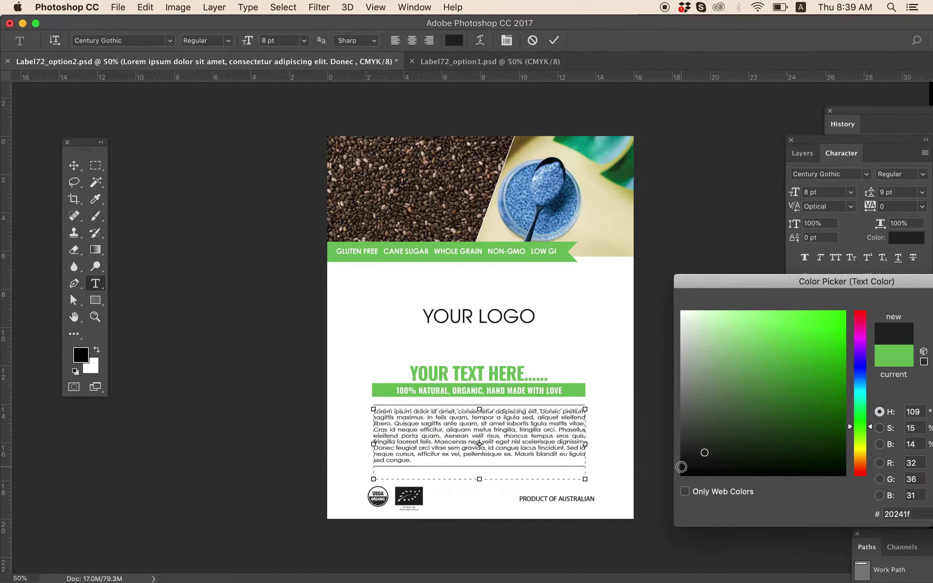
left_click_drag(743, 287, 617, 412)
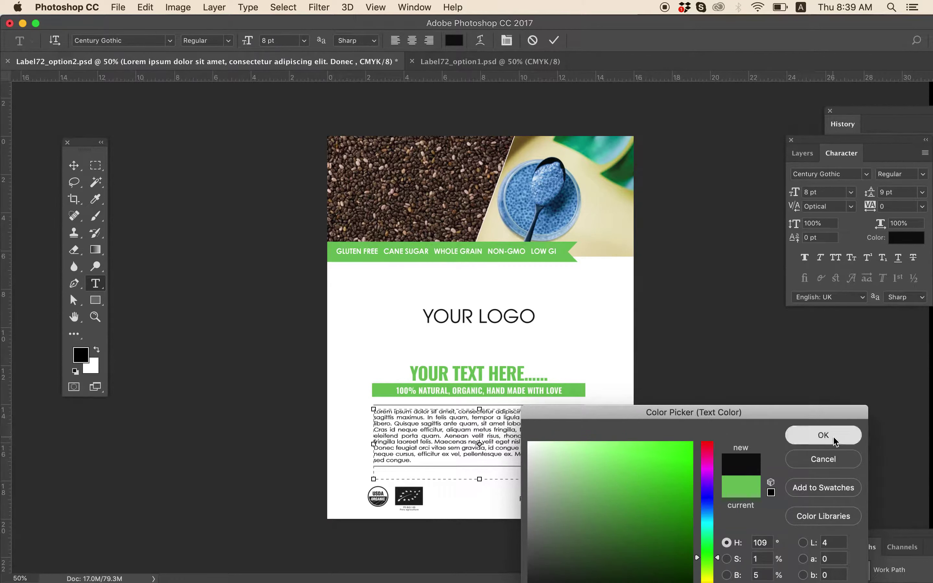
left_click(830, 437)
left_click(74, 166)
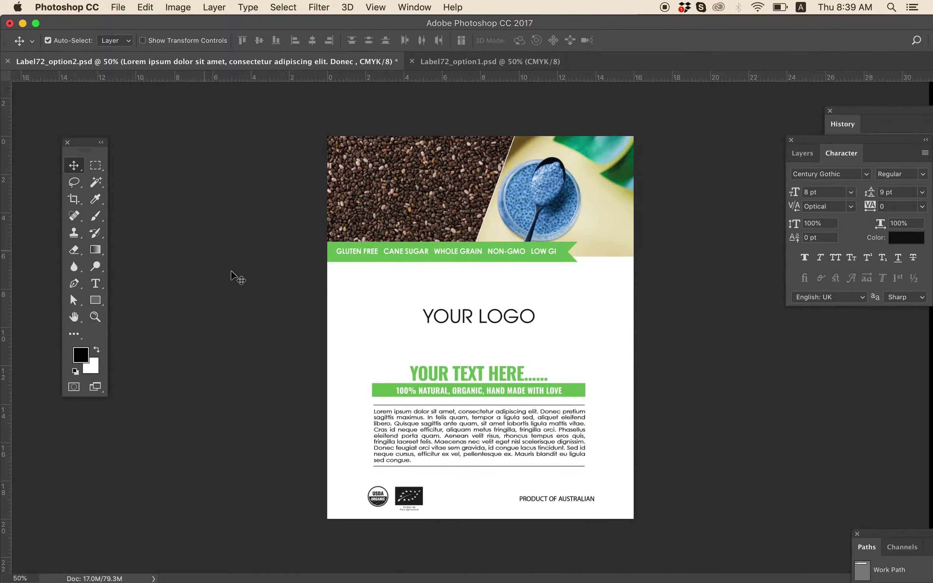
Step: Select the white Layer 0 background and duplicate it with Cmd+J into Layer 0 copy
left_click(343, 294)
left_click(802, 153)
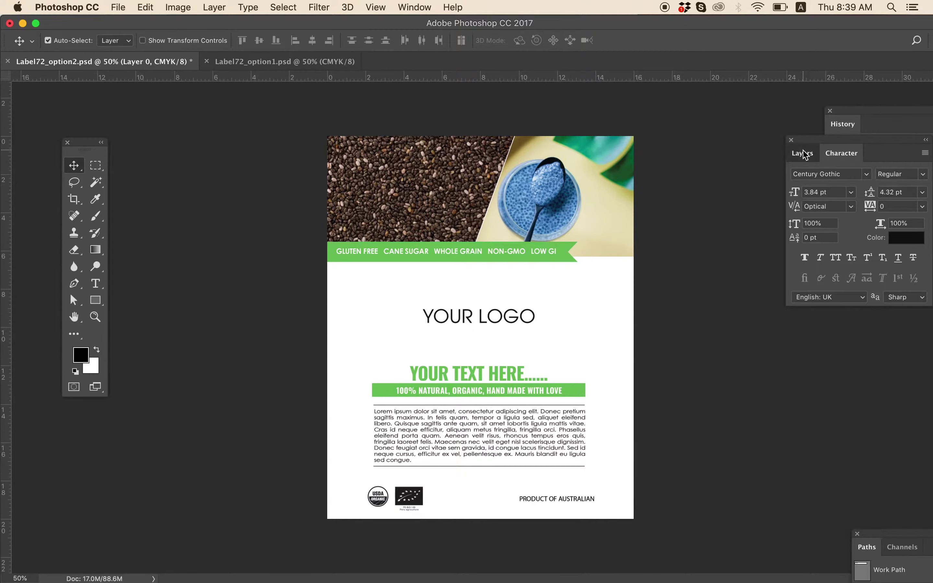
left_click_drag(804, 137, 757, 54)
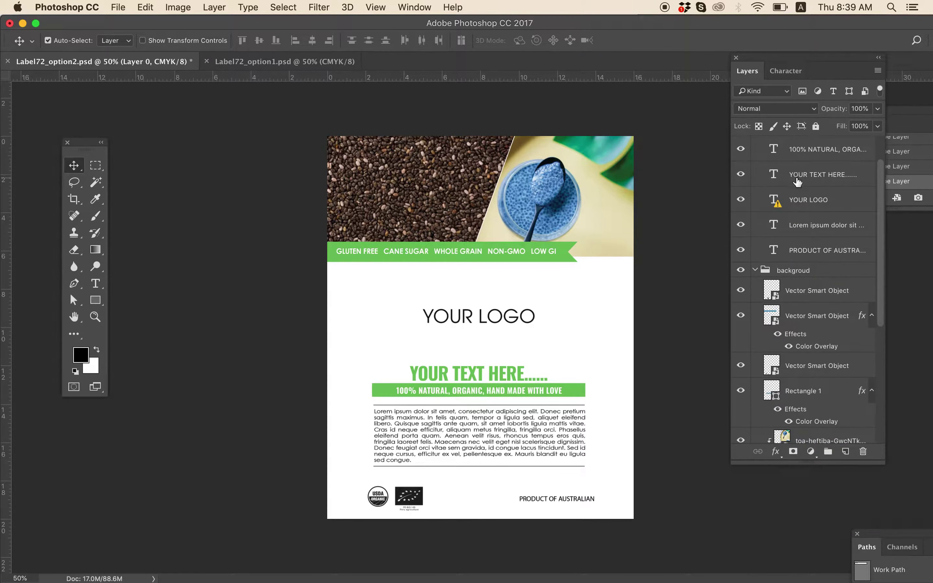
left_click_drag(884, 314, 884, 454)
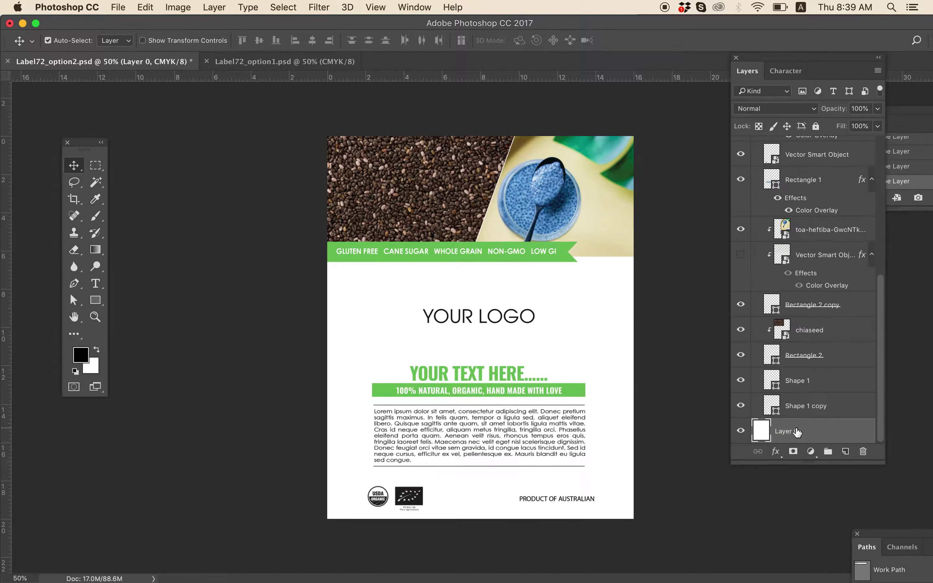
key("super+j")
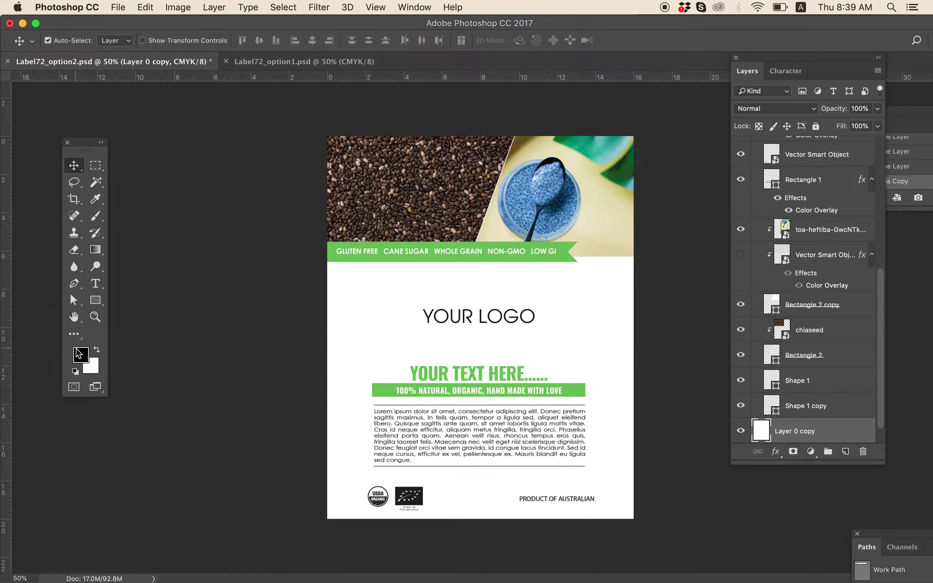
right_click(790, 433)
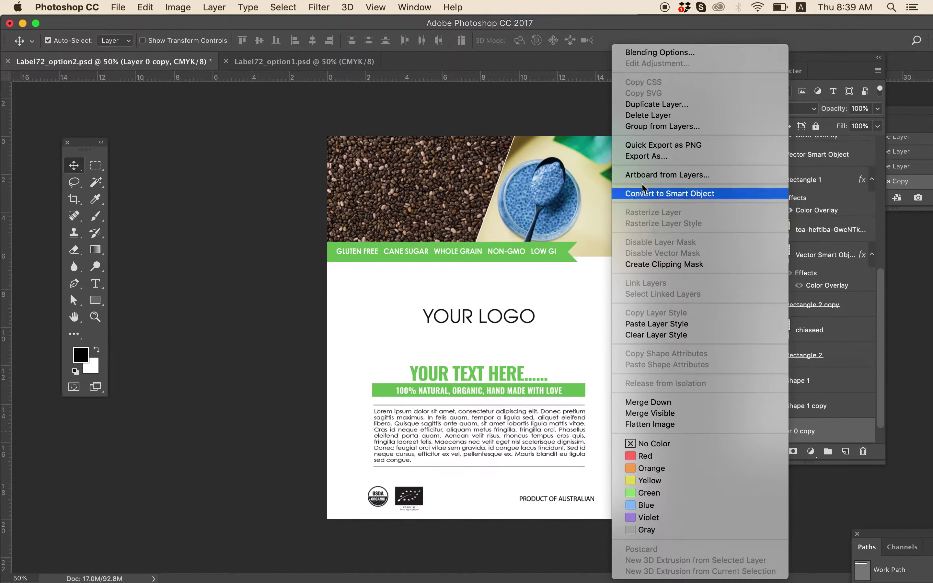
Step: Add a Color Overlay to Layer 0 copy, sampling and lightening the ribbon's green
left_click(646, 53)
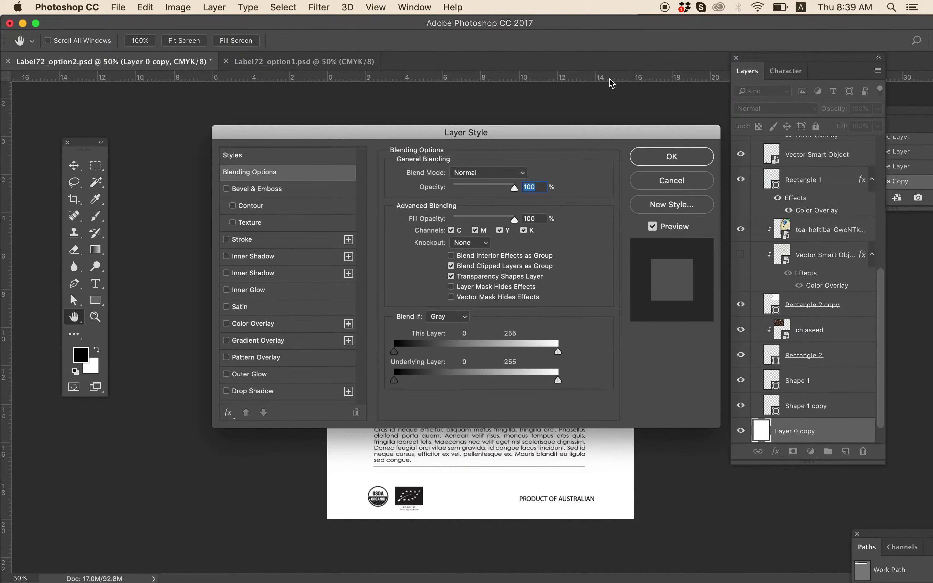
left_click_drag(448, 131, 834, 150)
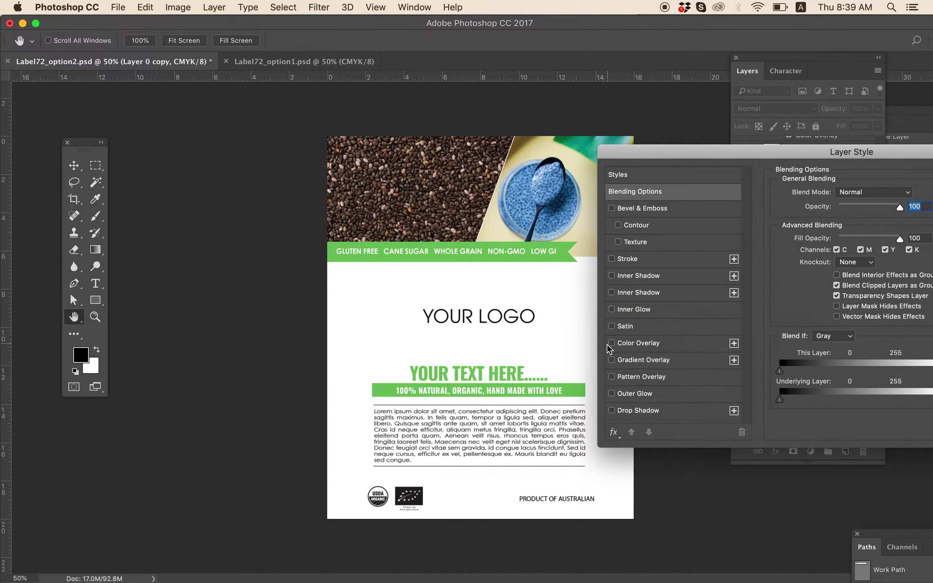
left_click(612, 342)
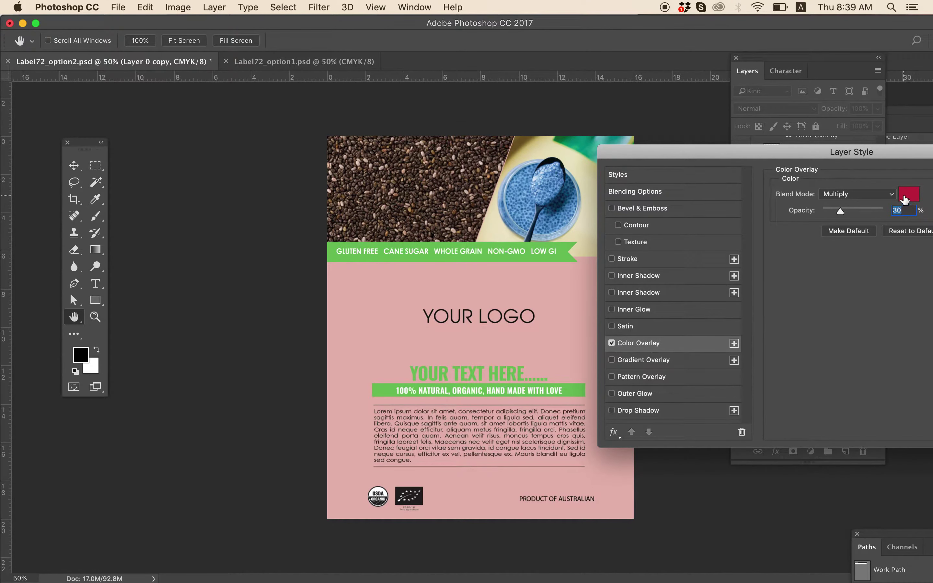
left_click(909, 195)
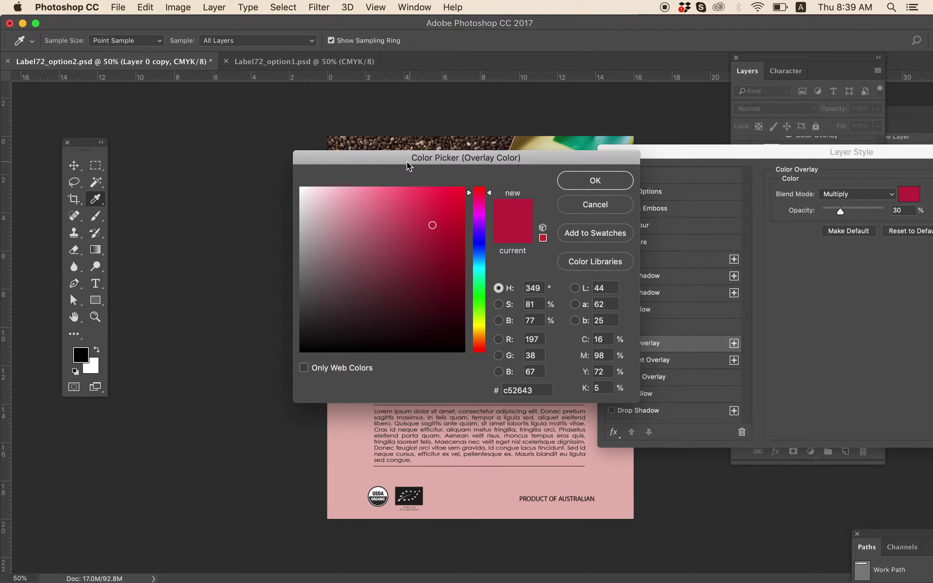
left_click_drag(408, 165, 692, 186)
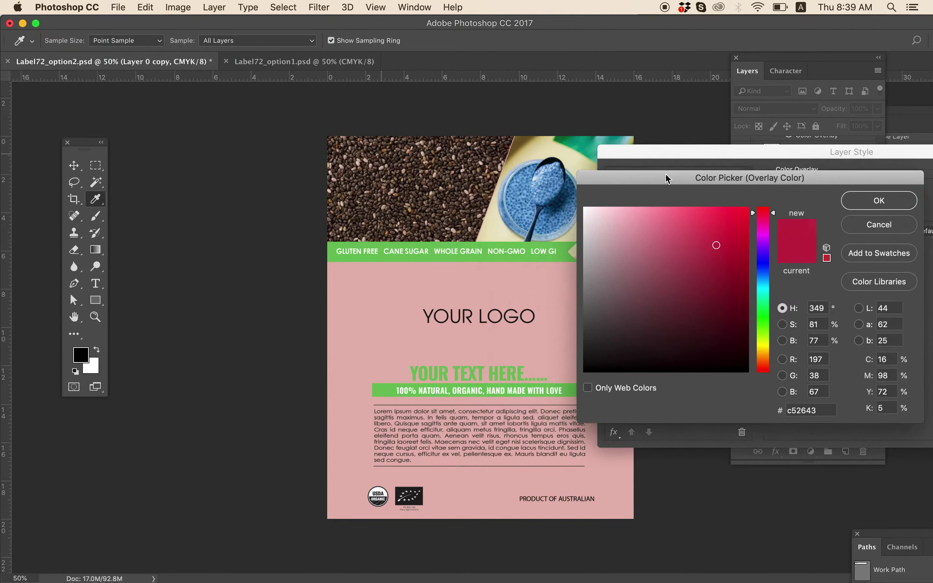
left_click(556, 257)
mouse_move(602, 243)
left_mouse_down()
mouse_move(598, 218)
mouse_move(621, 213)
mouse_move(673, 231)
left_mouse_up()
Step: Settle the overlay on light green 85f97c at Multiply 30% and confirm it
left_click(679, 241)
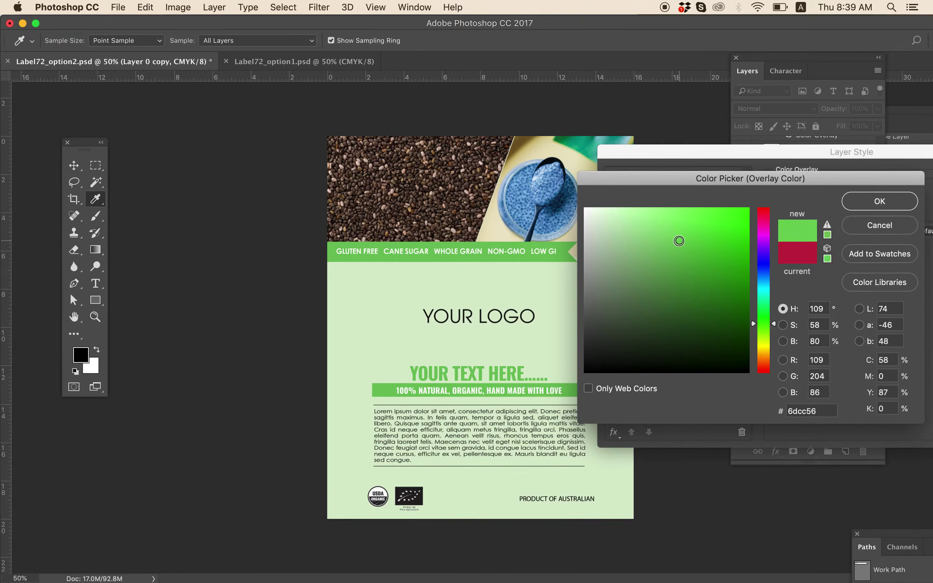
left_click(721, 269)
left_click_drag(755, 324, 754, 320)
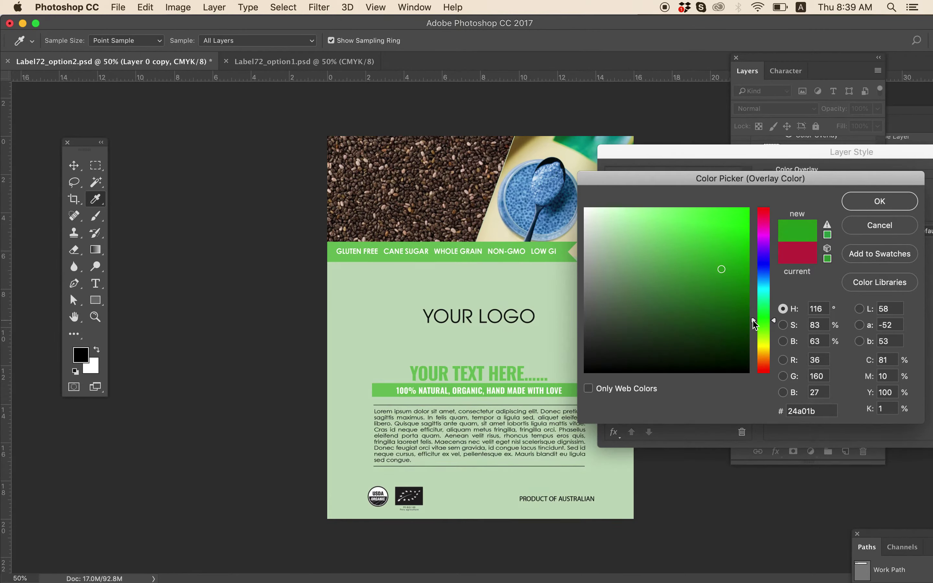
left_click(663, 250)
left_click(596, 231)
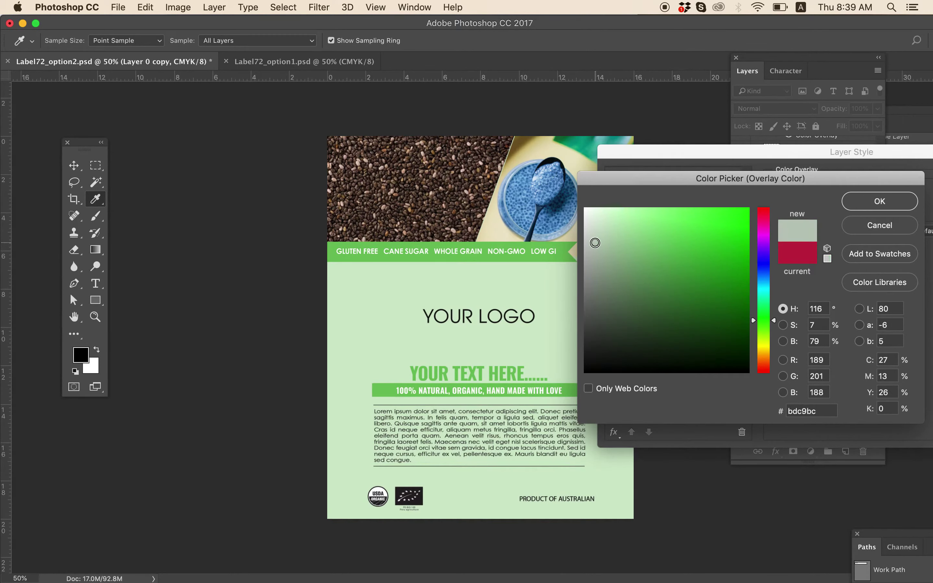
left_click(616, 211)
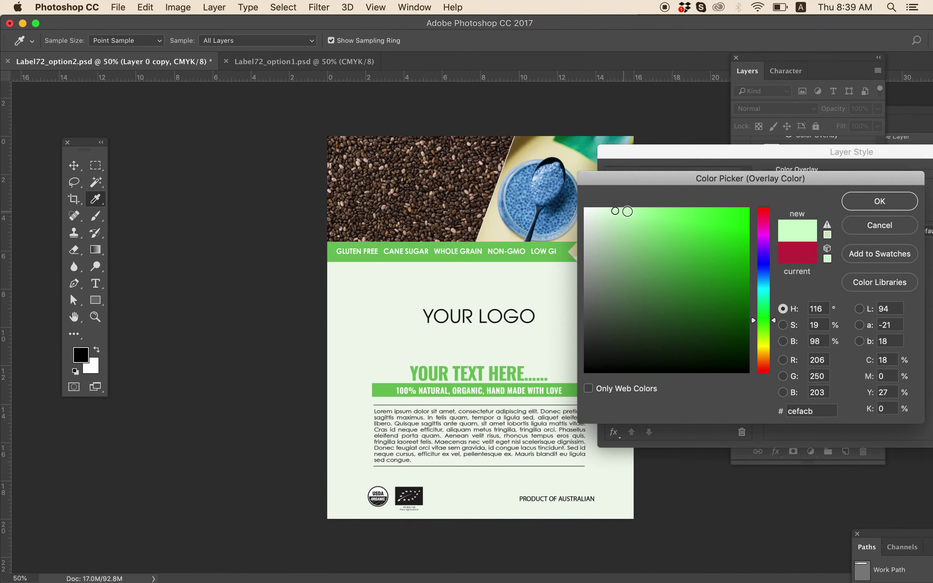
left_click(650, 211)
left_click(666, 212)
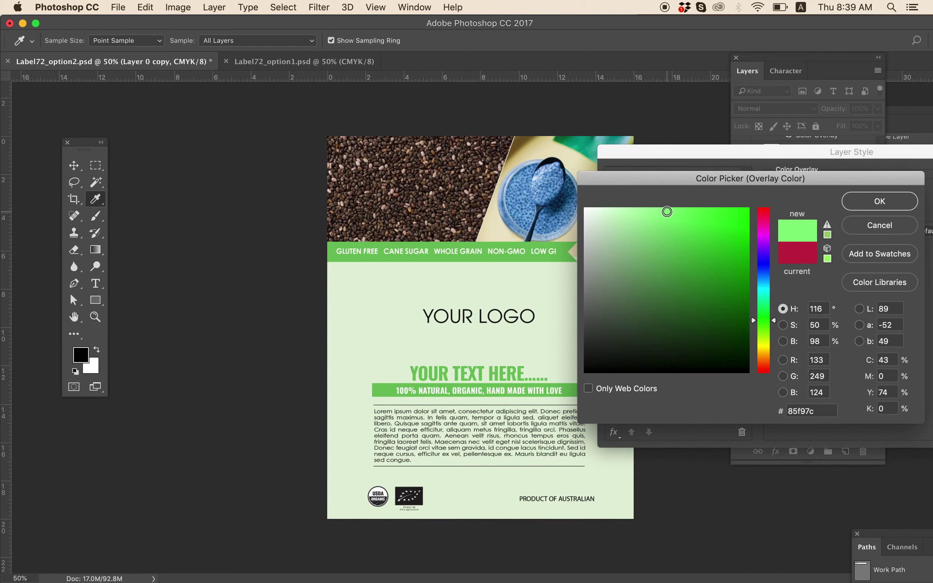
left_click(879, 201)
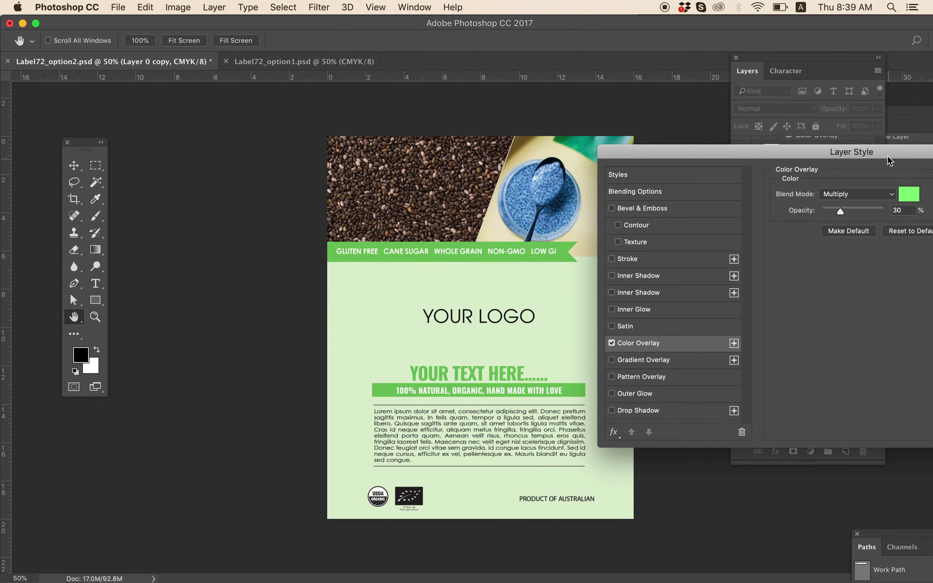